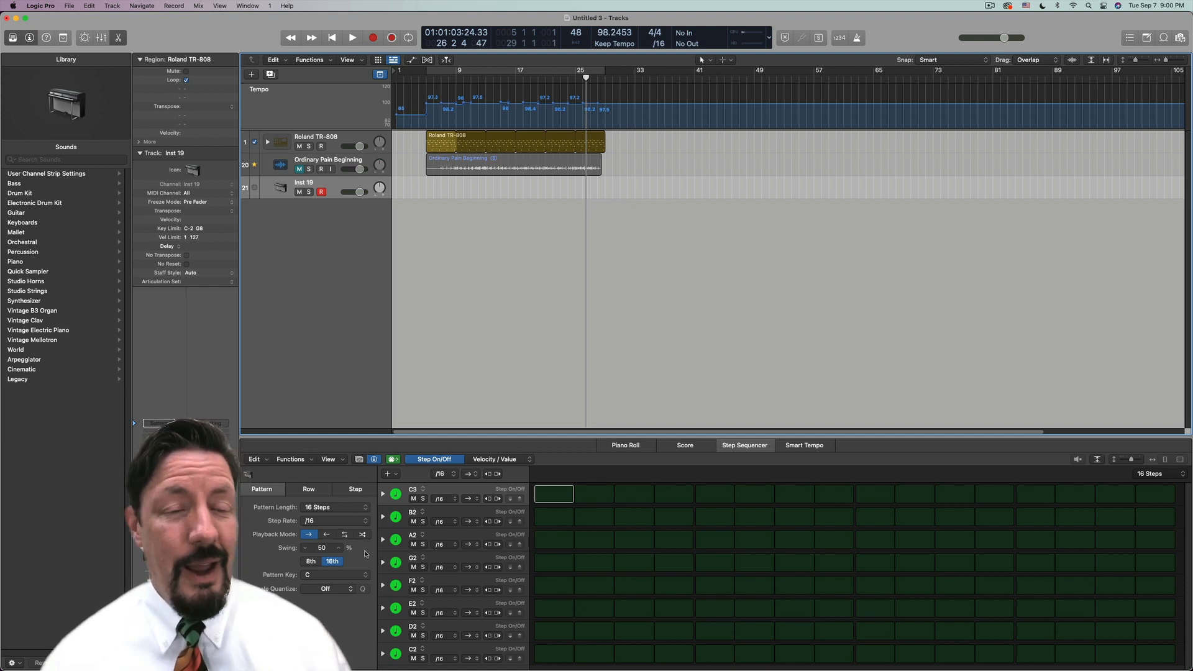
Select the Roland TR-808 region and move the playhead to bar 31, just past the existing regions.
{"action": "left_click", "coordinate": [439, 137]}
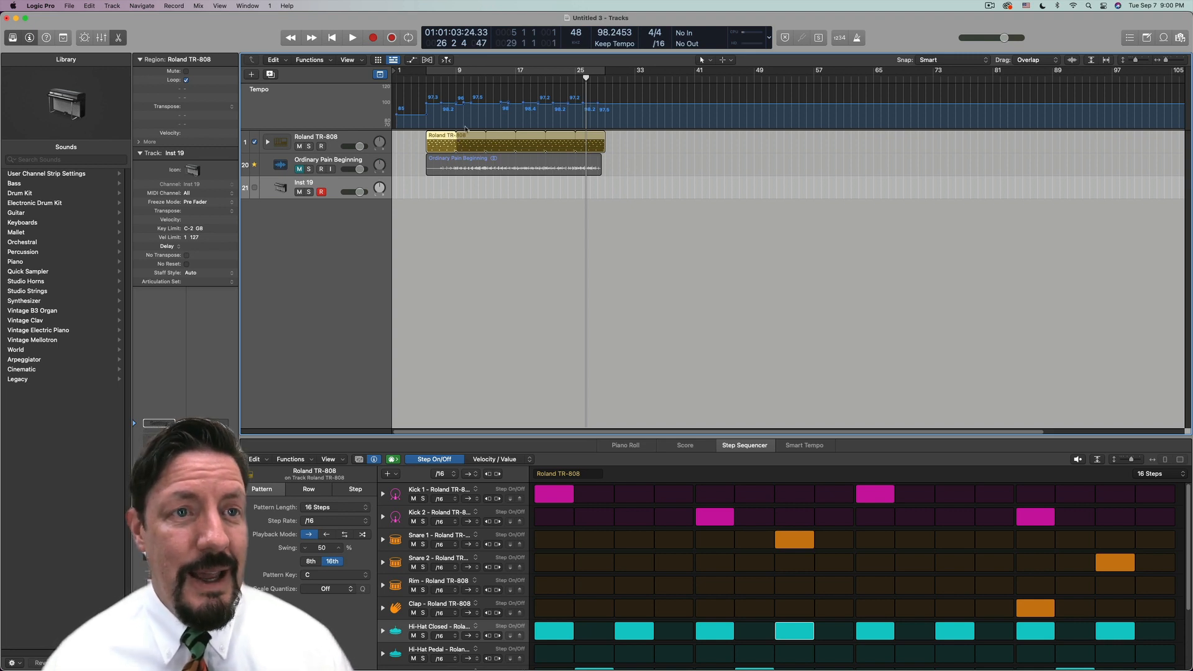
{"action": "left_click", "coordinate": [619, 78]}
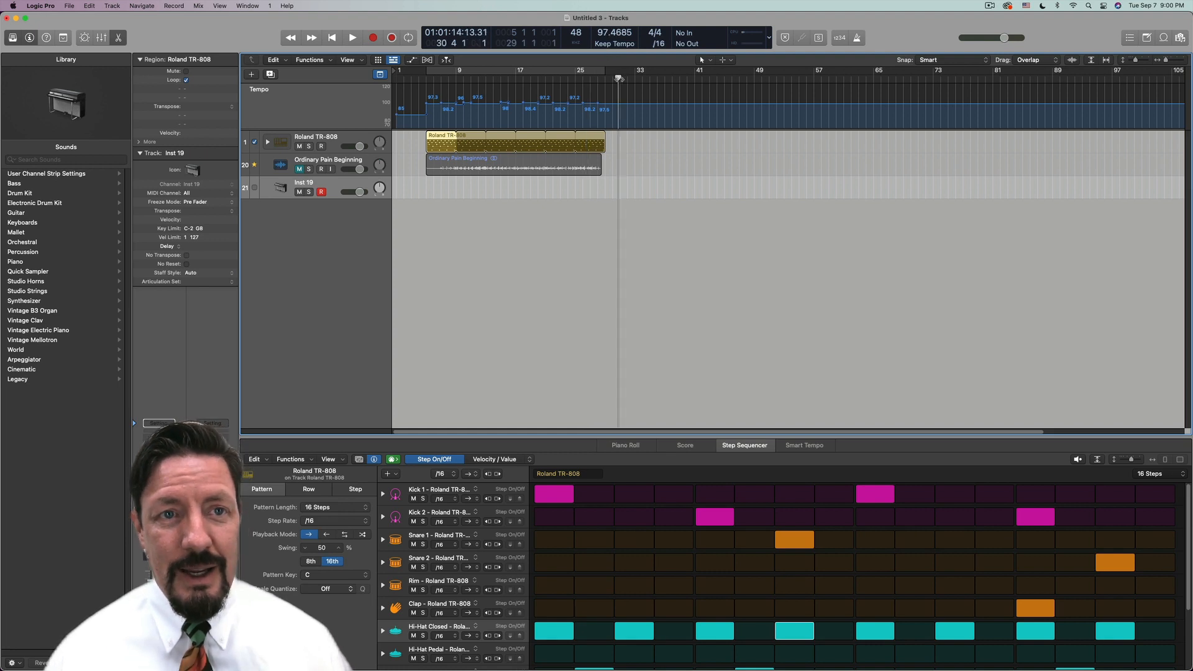
{"action": "left_click_drag", "start_coordinate": [619, 79], "coordinate": [621, 79]}
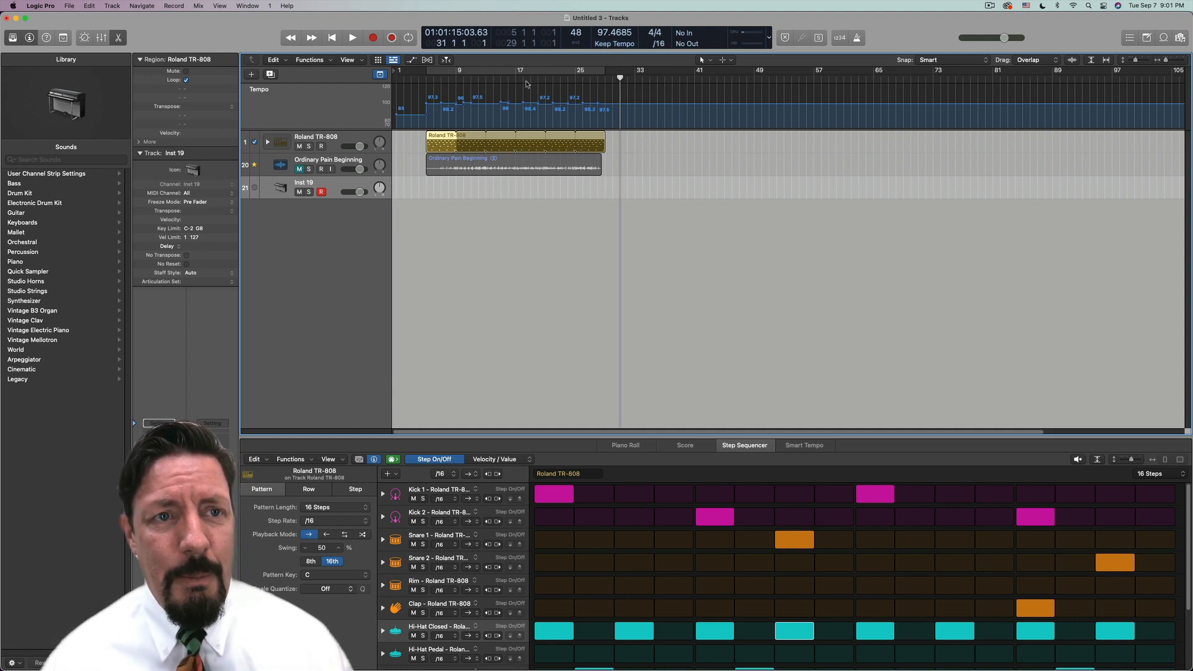
View the project tempo modes, and apply the Custom LCD layout in the control bar and display customization.
{"action": "left_click", "coordinate": [613, 44]}
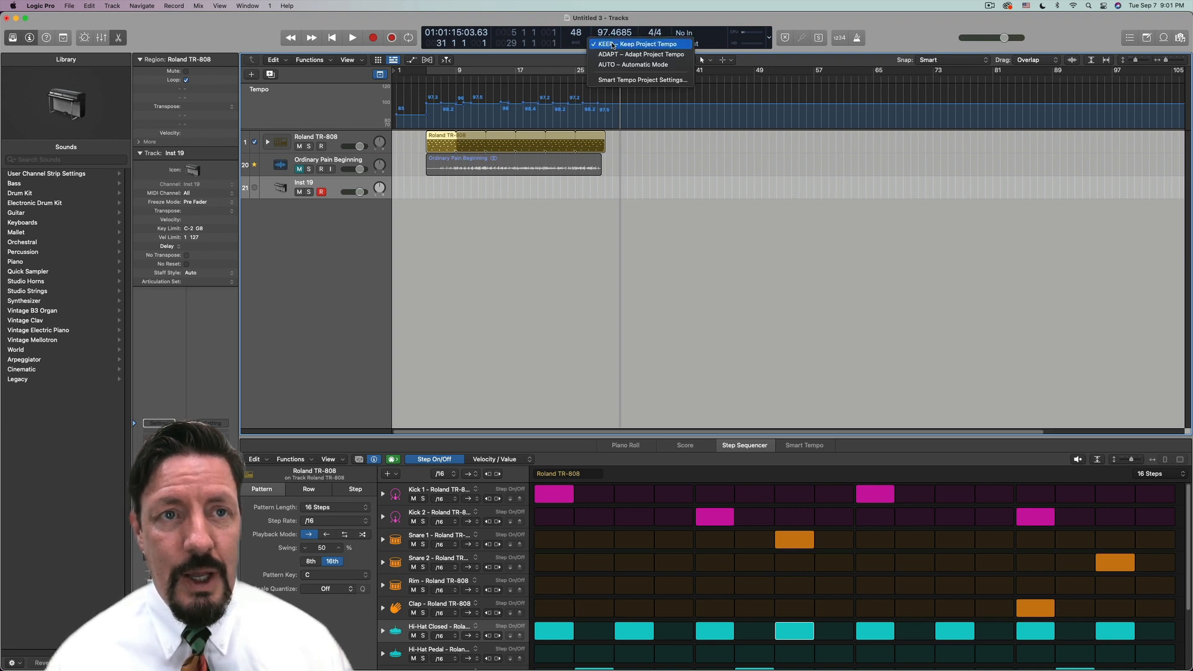
{"action": "left_click", "coordinate": [783, 25]}
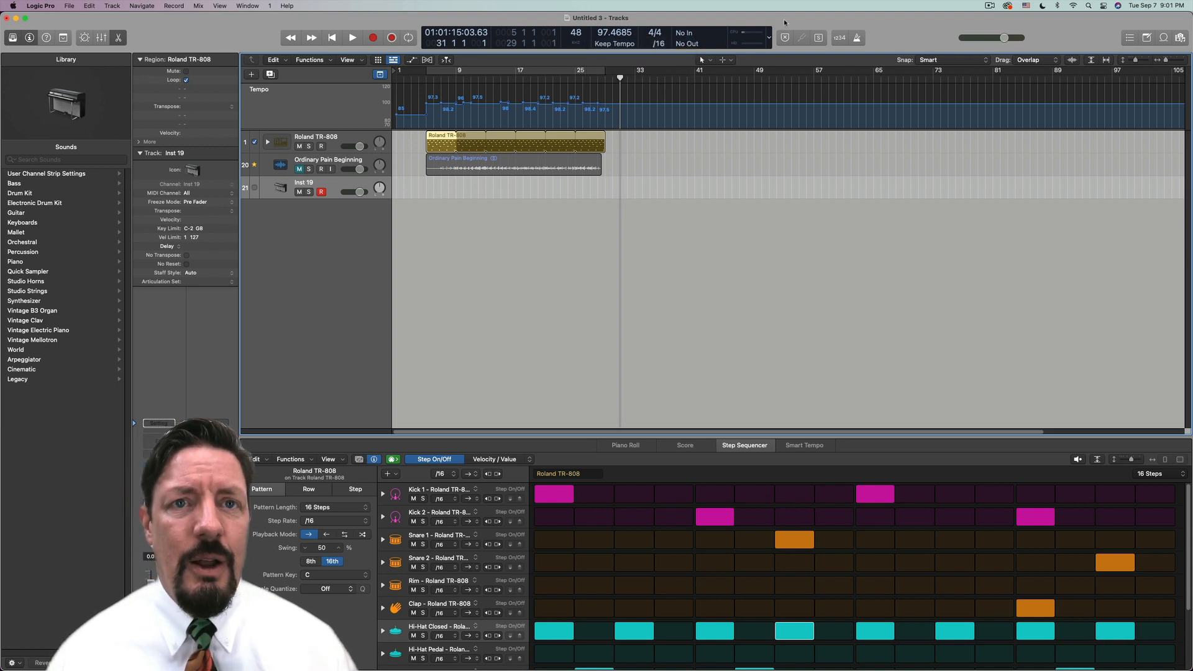
{"action": "right_click", "coordinate": [891, 40]}
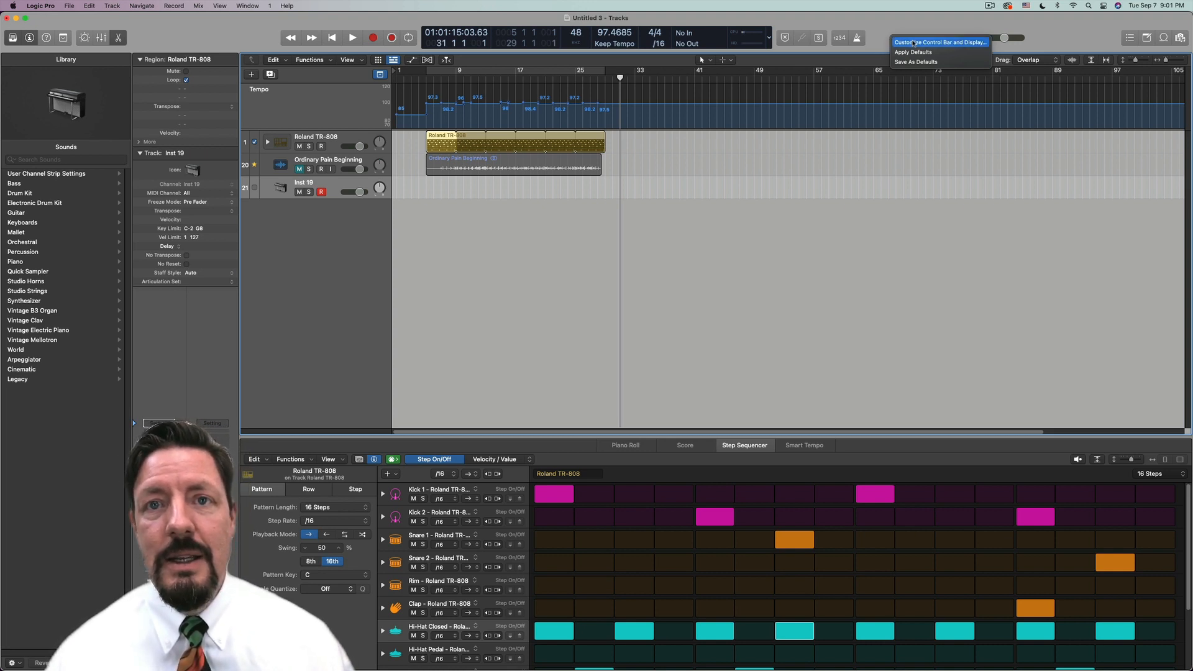
{"action": "left_click", "coordinate": [933, 43]}
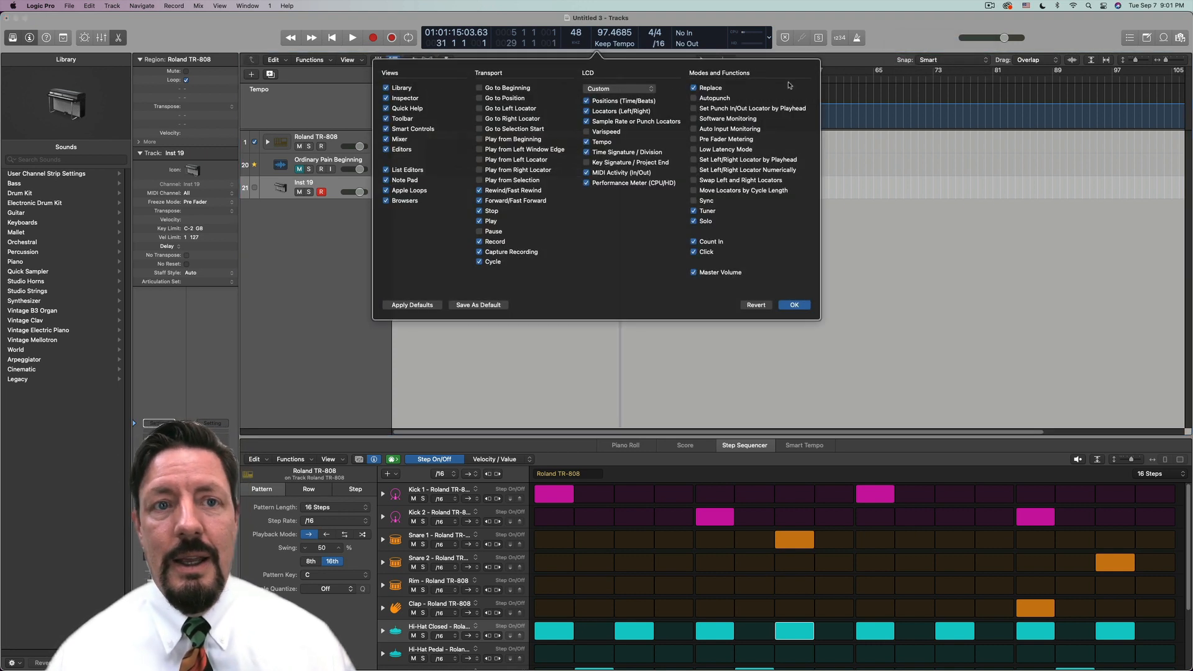
{"action": "left_click", "coordinate": [606, 90]}
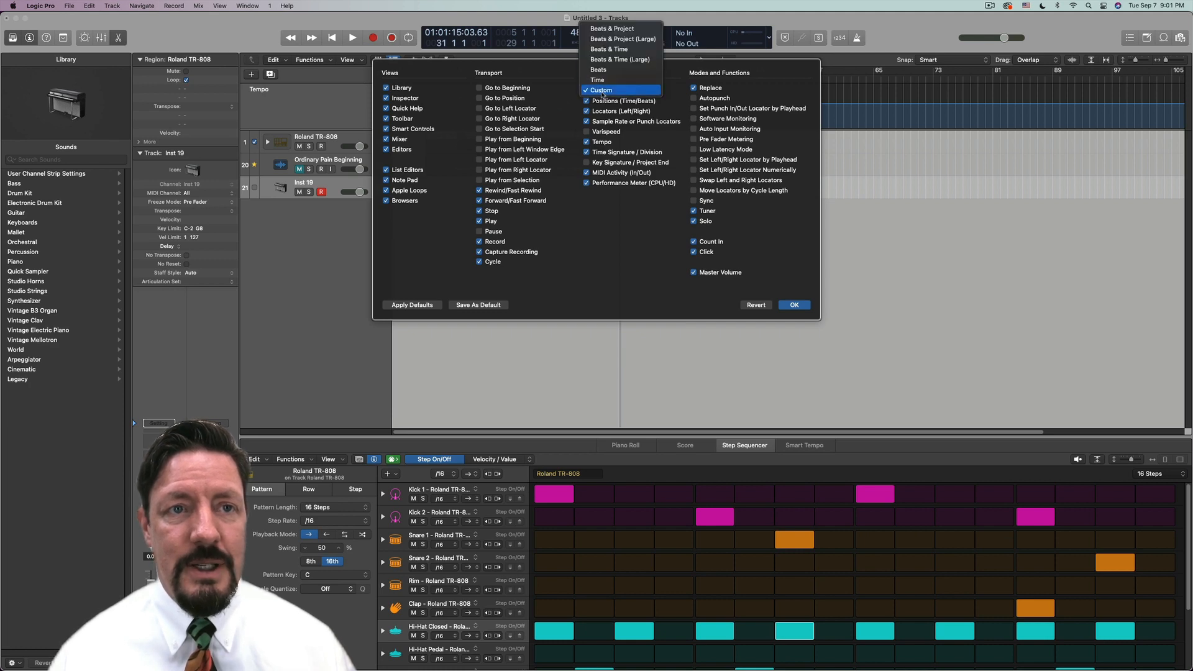
{"action": "left_click", "coordinate": [601, 90]}
{"action": "left_click", "coordinate": [794, 305]}
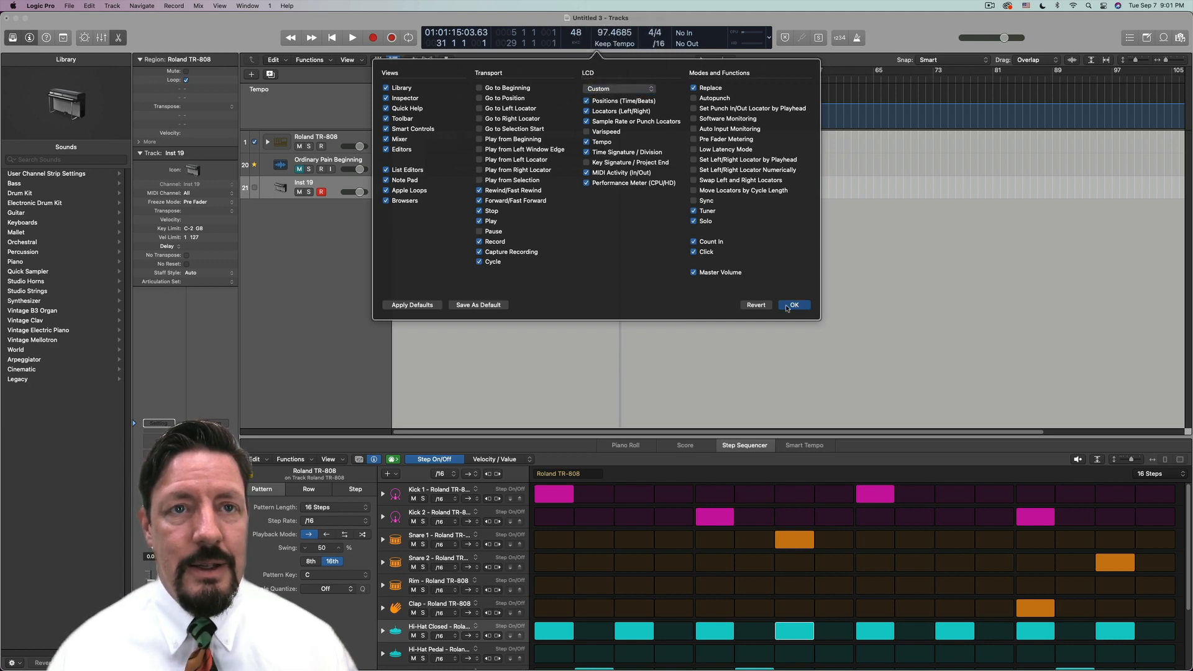
Set the project tempo mode to Adapt and import Ordinary Pain Beginning.aiff from the Desktop onto the Ordinary Pain Beginning track at bar 31.
{"action": "left_click", "coordinate": [607, 42]}
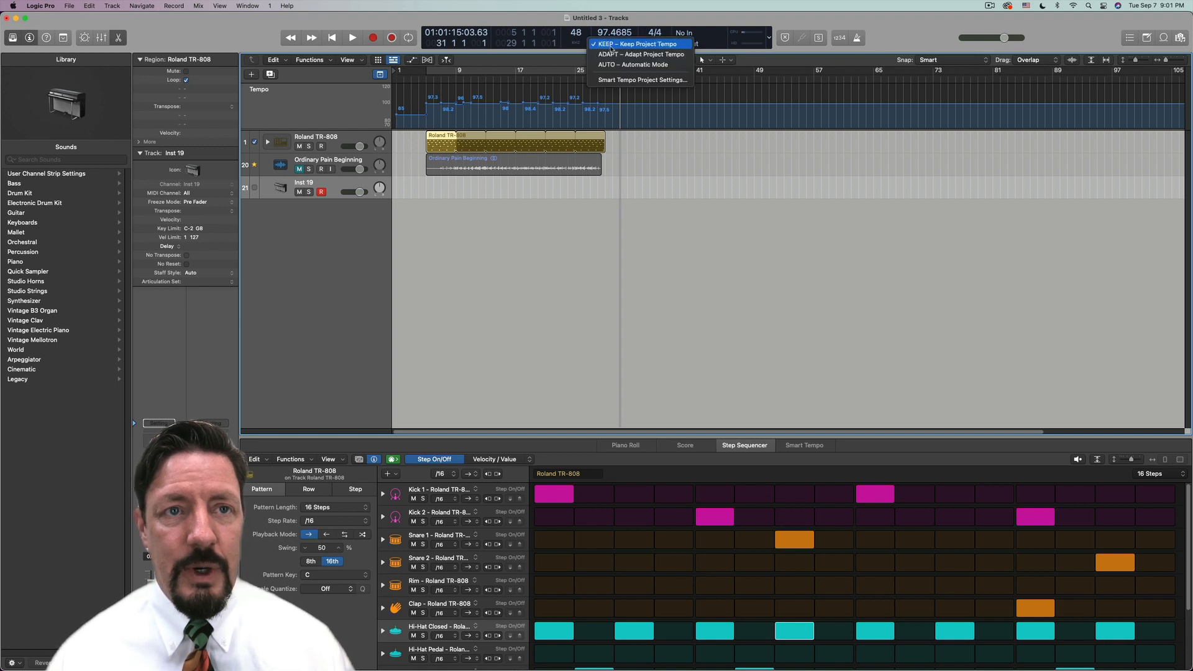
{"action": "left_click", "coordinate": [615, 55]}
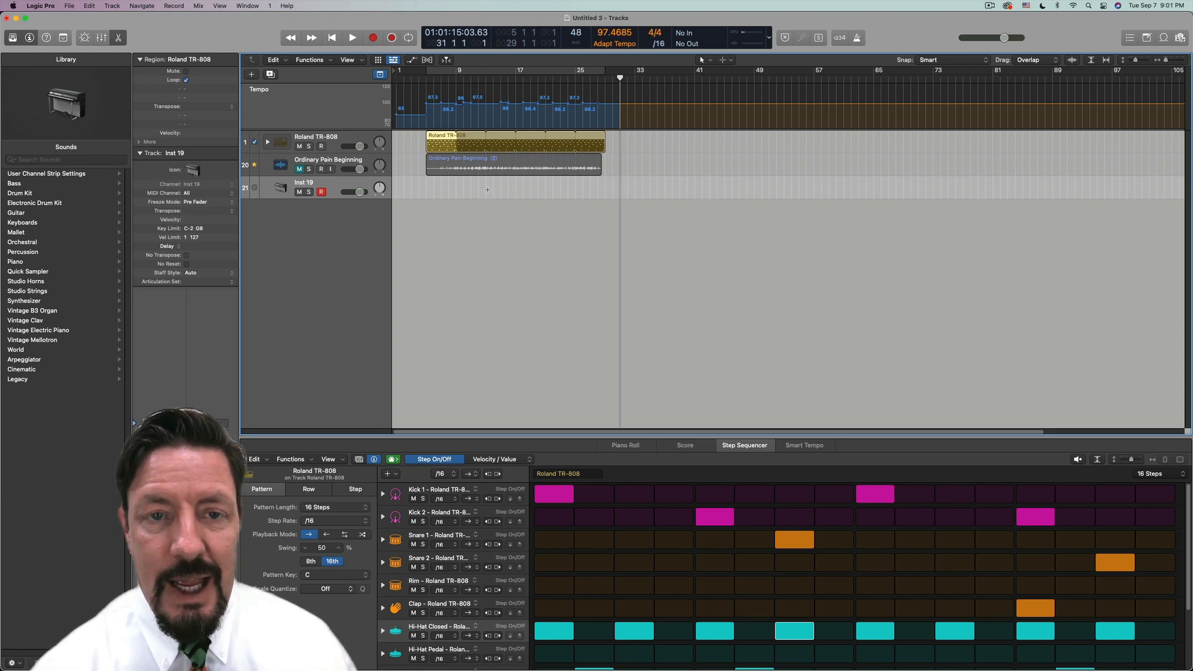
{"action": "key", "text": "super+Tab"}
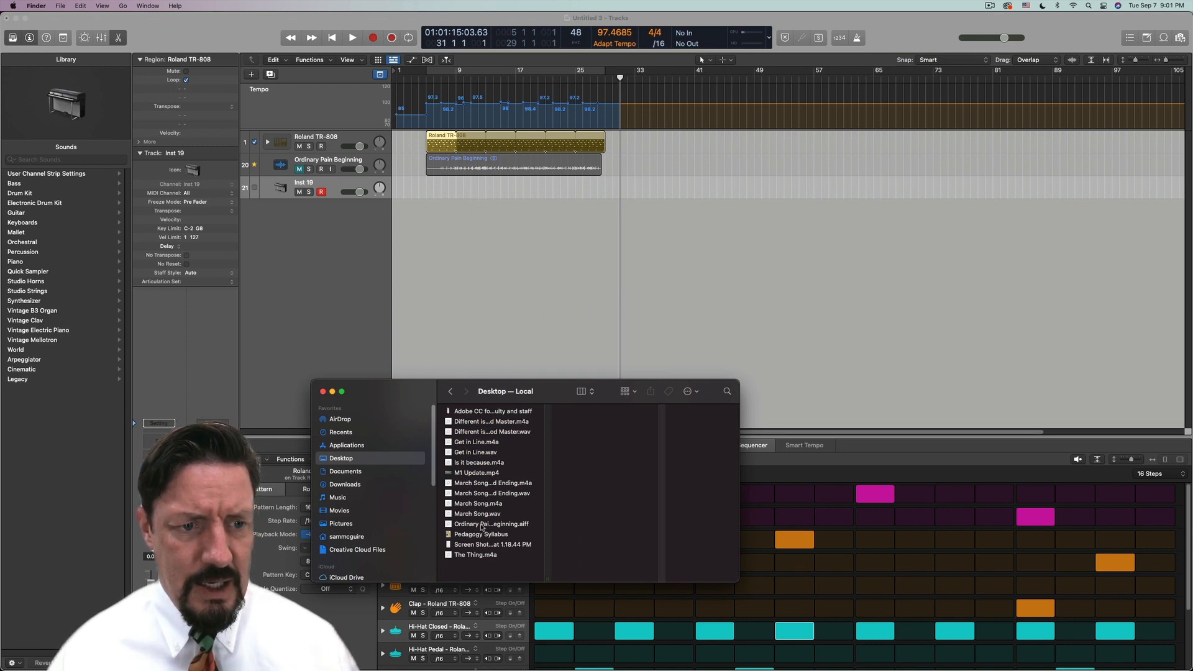
{"action": "left_click_drag", "start_coordinate": [481, 528], "coordinate": [622, 162]}
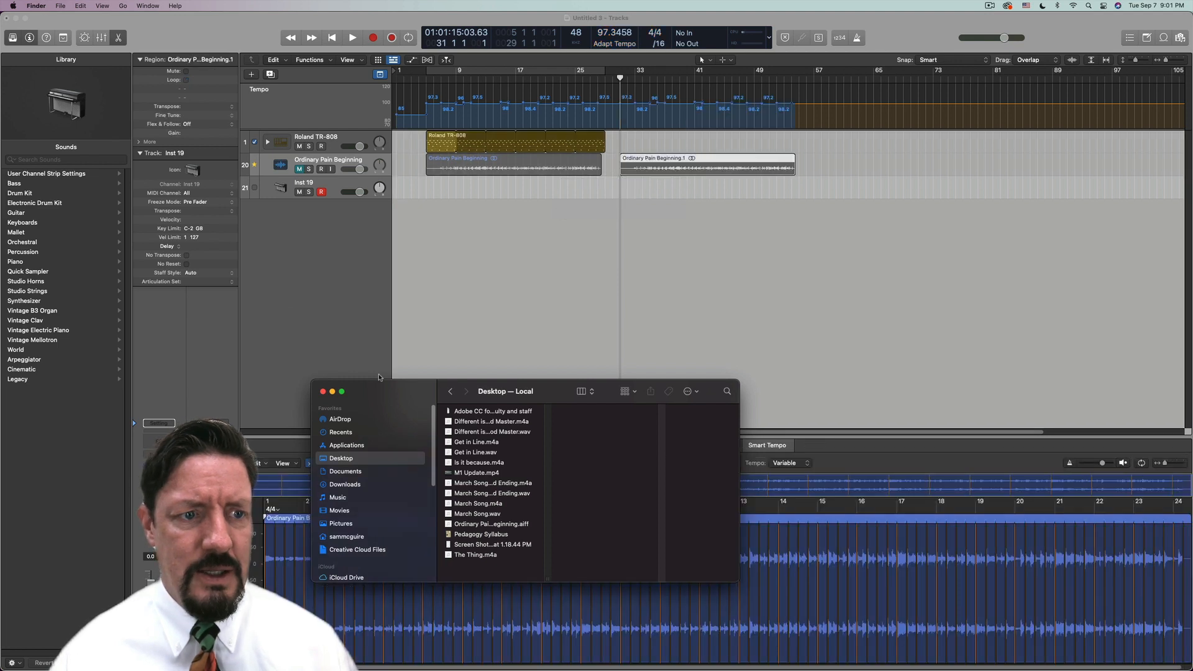
{"action": "left_click", "coordinate": [345, 352]}
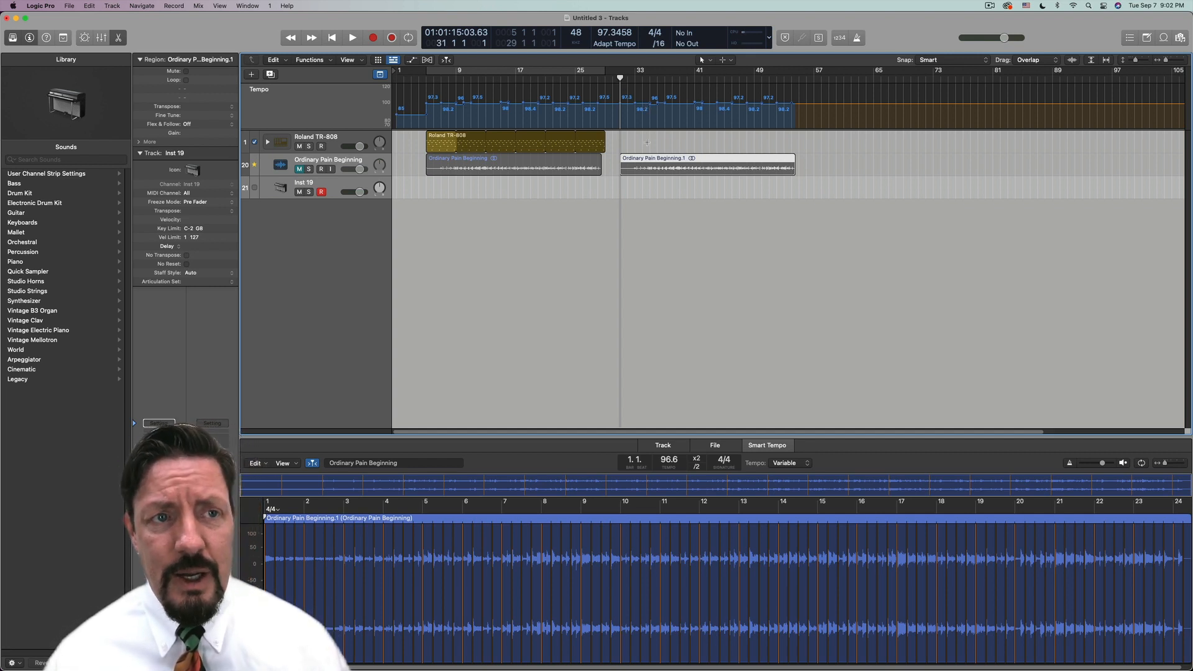
Set the tempo mode to Keep Project Tempo and review the drum rows of the Roland TR-808 pattern.
{"action": "left_click", "coordinate": [614, 43]}
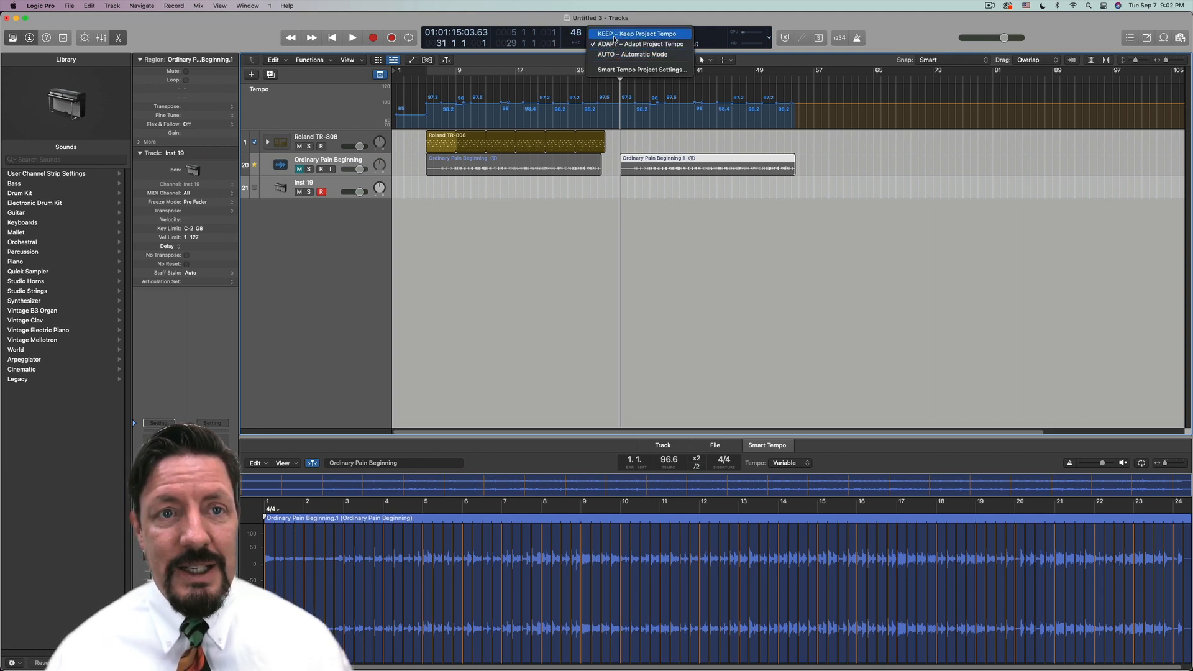
{"action": "left_click", "coordinate": [615, 36]}
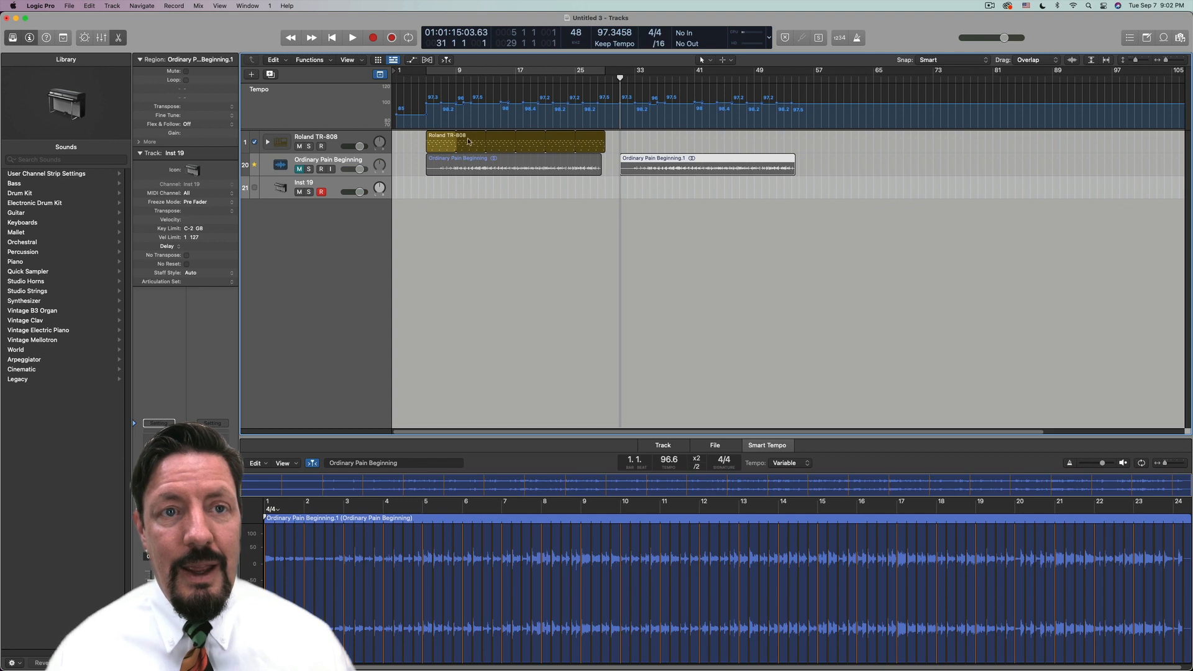
{"action": "left_click", "coordinate": [433, 141]}
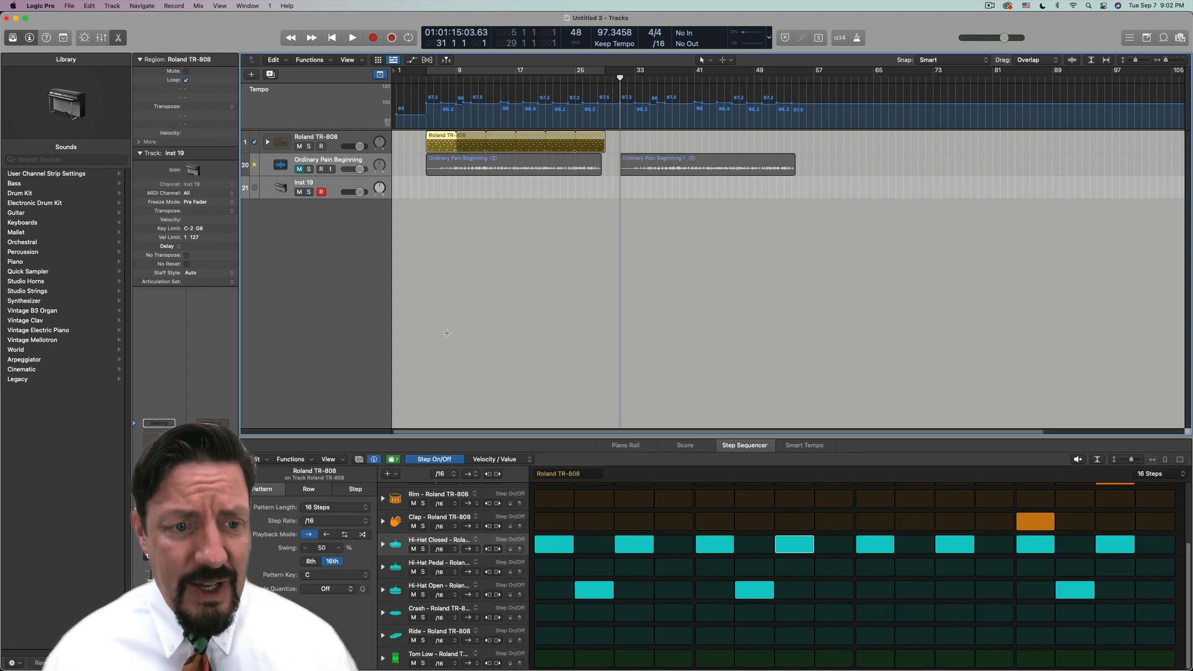
{"action": "scroll", "coordinate": [678, 584], "scroll_direction": "up", "scroll_amount": 4}
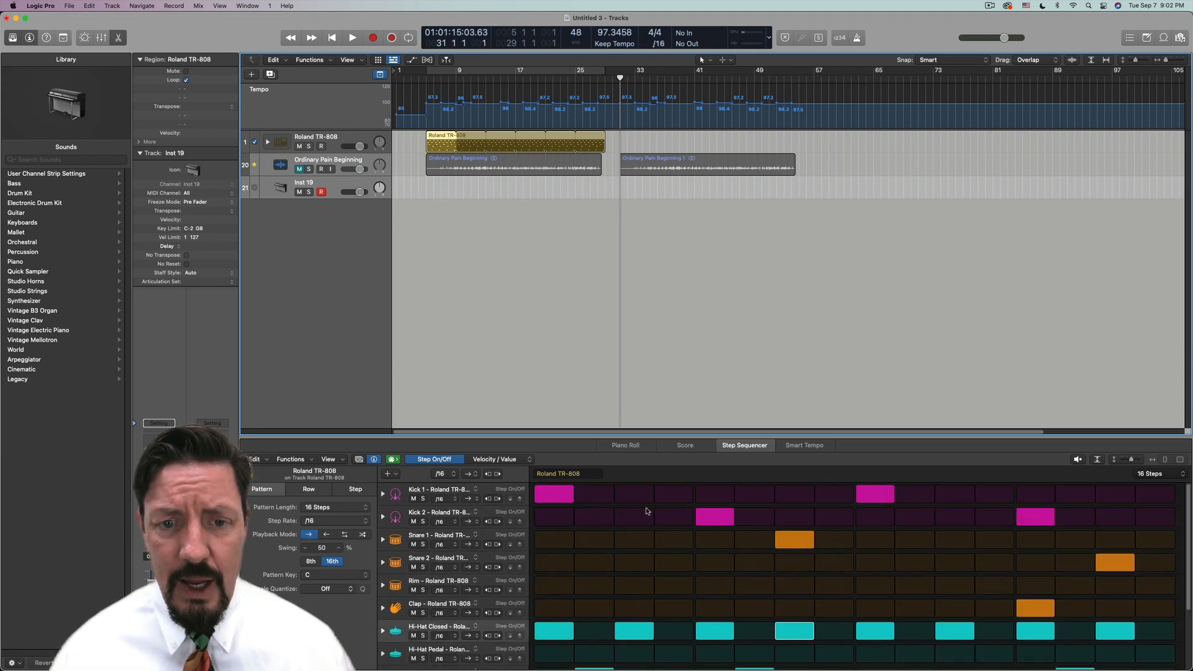
{"action": "scroll", "coordinate": [650, 513], "scroll_direction": "down", "scroll_amount": 3}
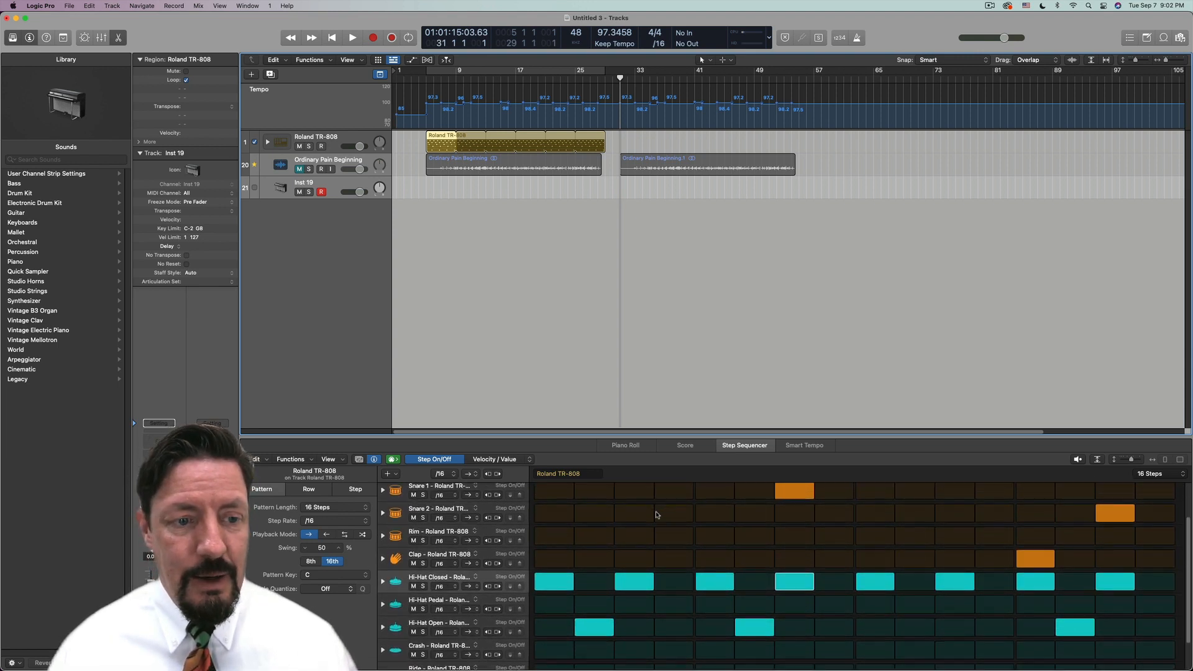
{"action": "scroll", "coordinate": [657, 514], "scroll_direction": "down", "scroll_amount": 2}
{"action": "scroll", "coordinate": [623, 553], "scroll_direction": "up", "scroll_amount": 4}
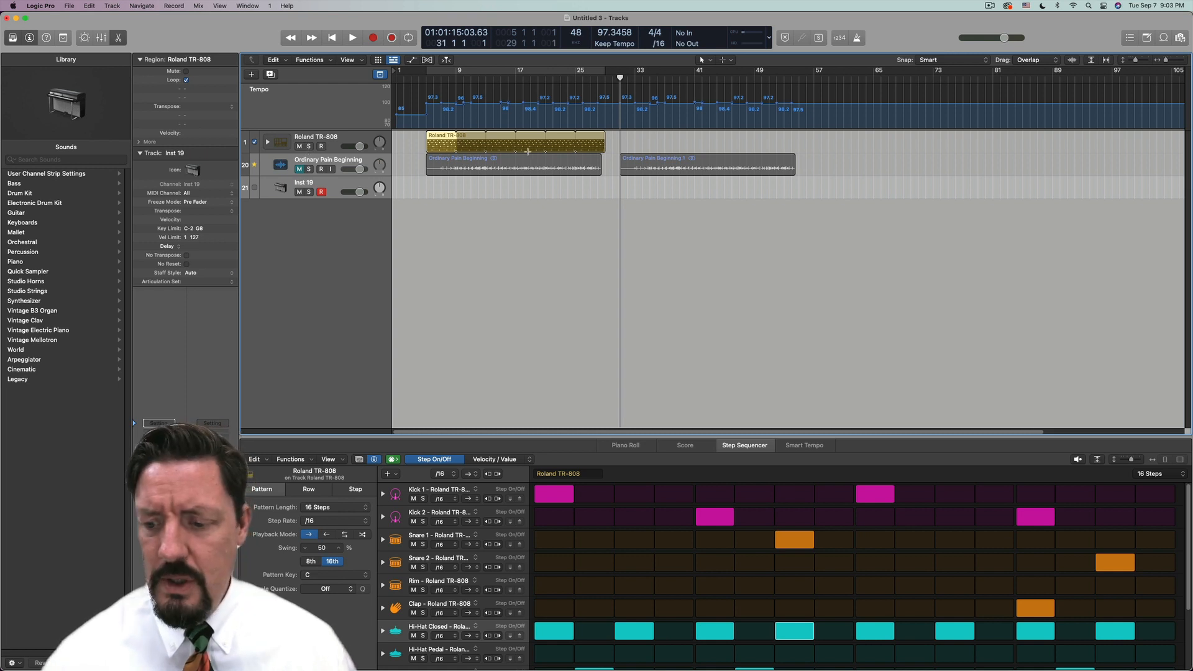
Copy the Roland TR-808 region to bar 31, above the second Ordinary Pain Beginning region, and deselect it.
{"action": "key", "text": "space"}
{"action": "key", "text": "space"}
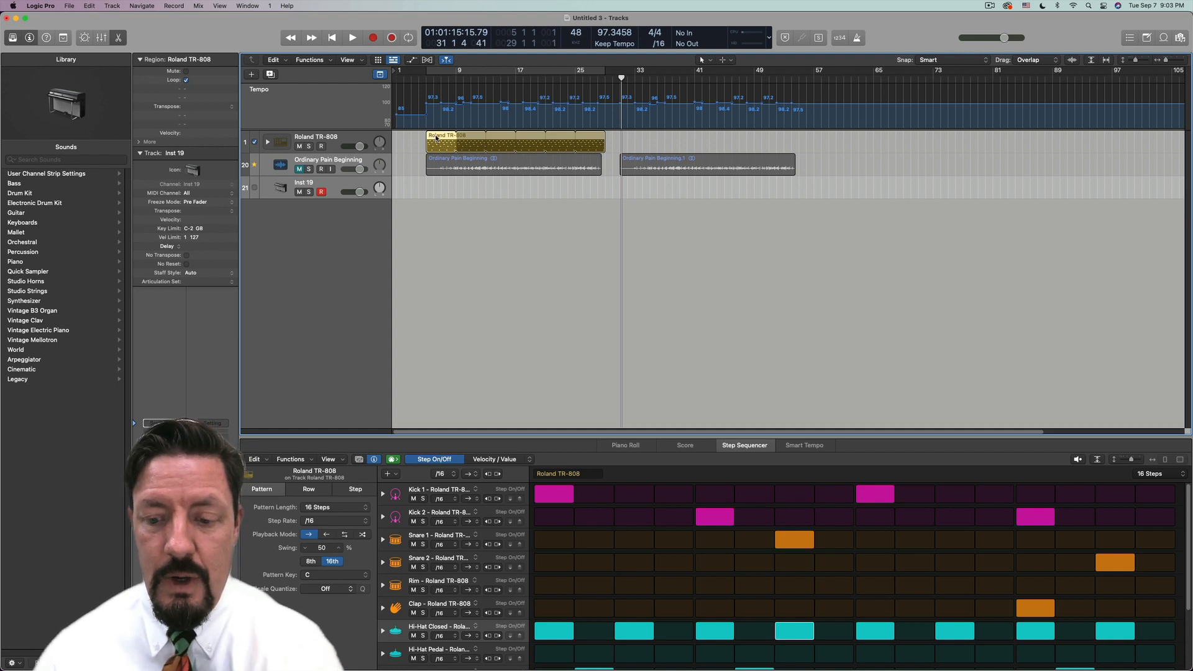
{"action": "left_click_drag", "start_coordinate": [435, 138], "coordinate": [631, 138]}
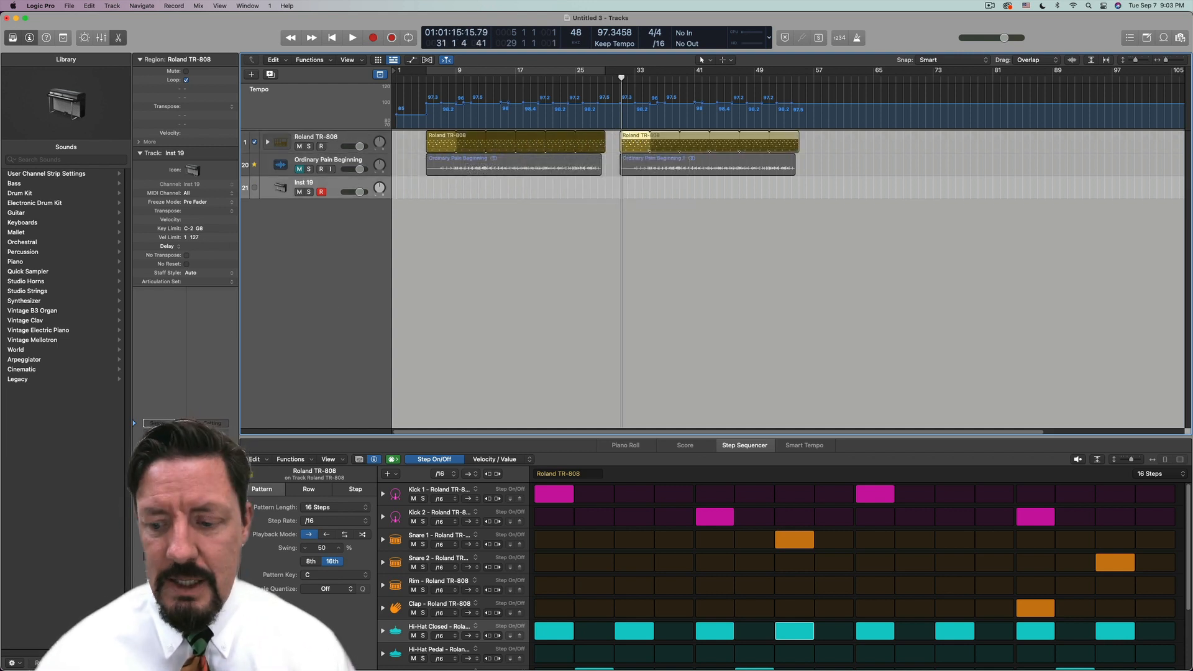
{"action": "key", "text": "super+Tab"}
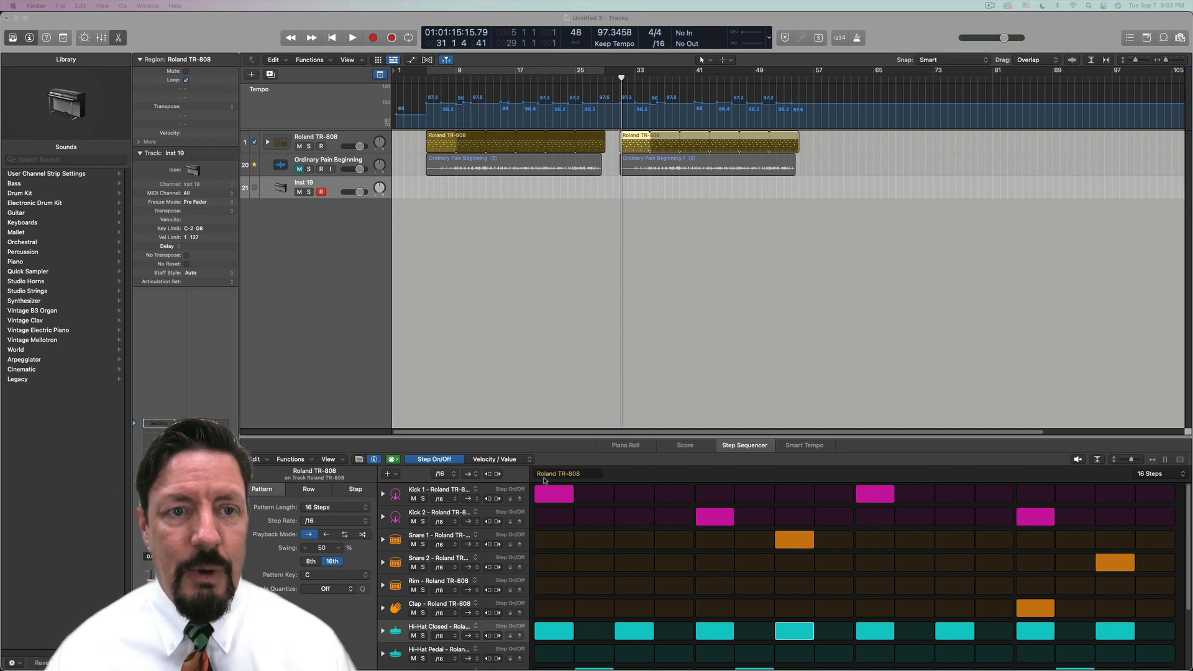
{"action": "left_click", "coordinate": [591, 285]}
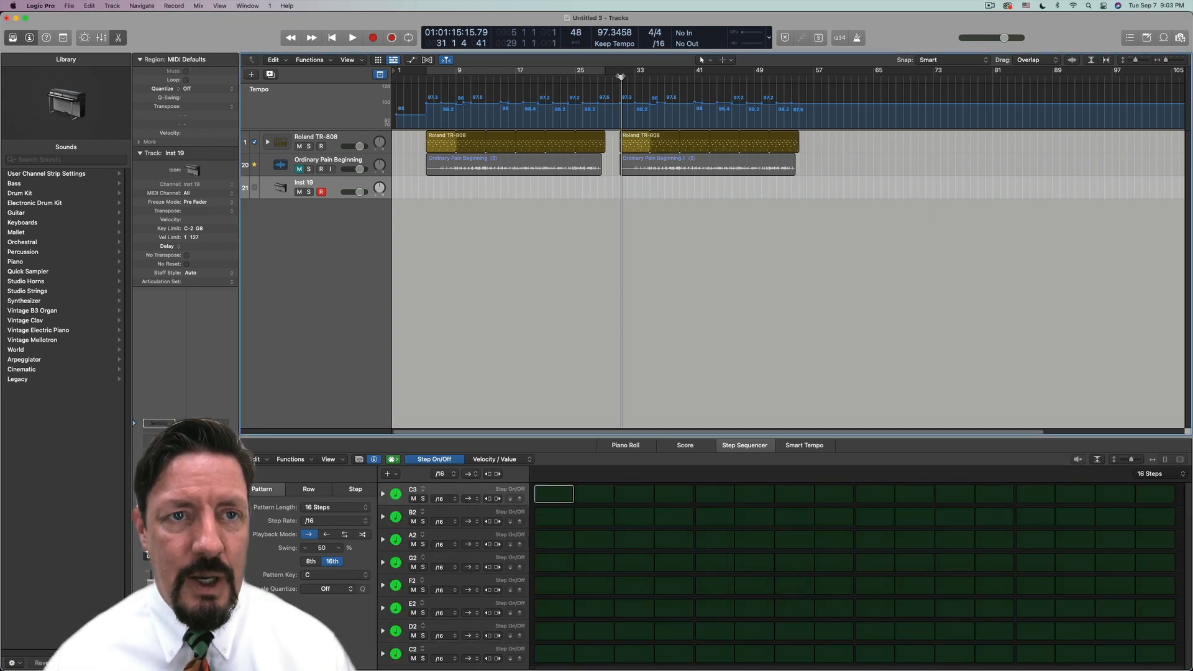
Audition the second Roland TR-808 region from just before bar 31 while viewing its pattern, and stop playback.
{"action": "left_click_drag", "start_coordinate": [621, 77], "coordinate": [616, 80]}
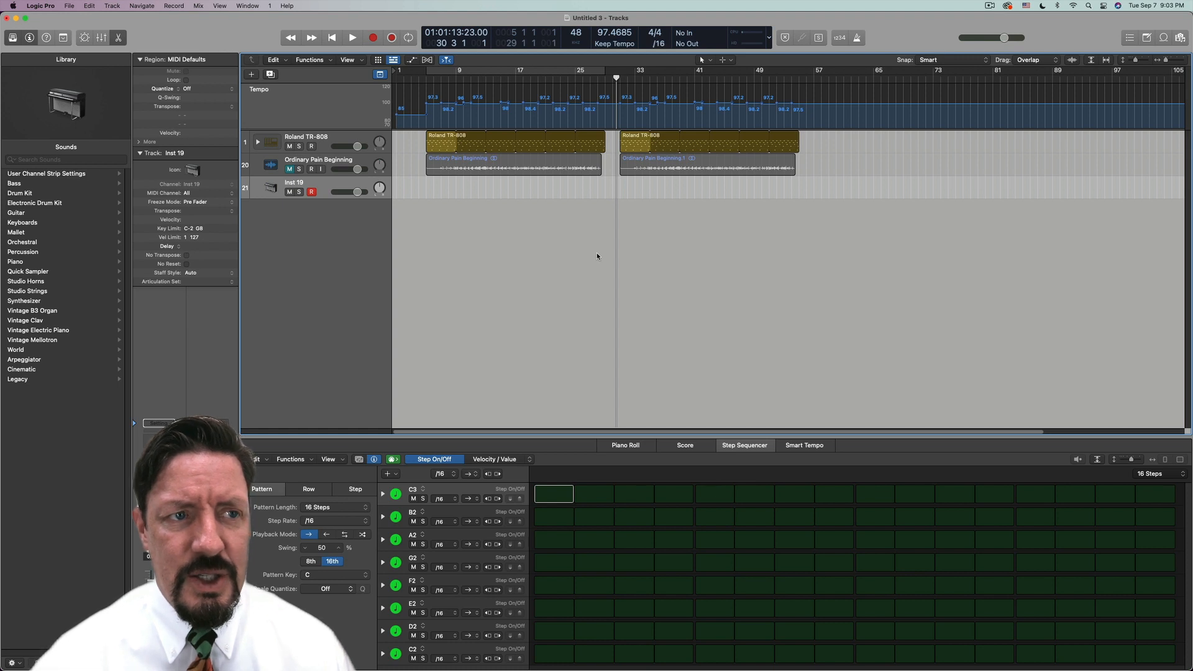
{"action": "key", "text": "space"}
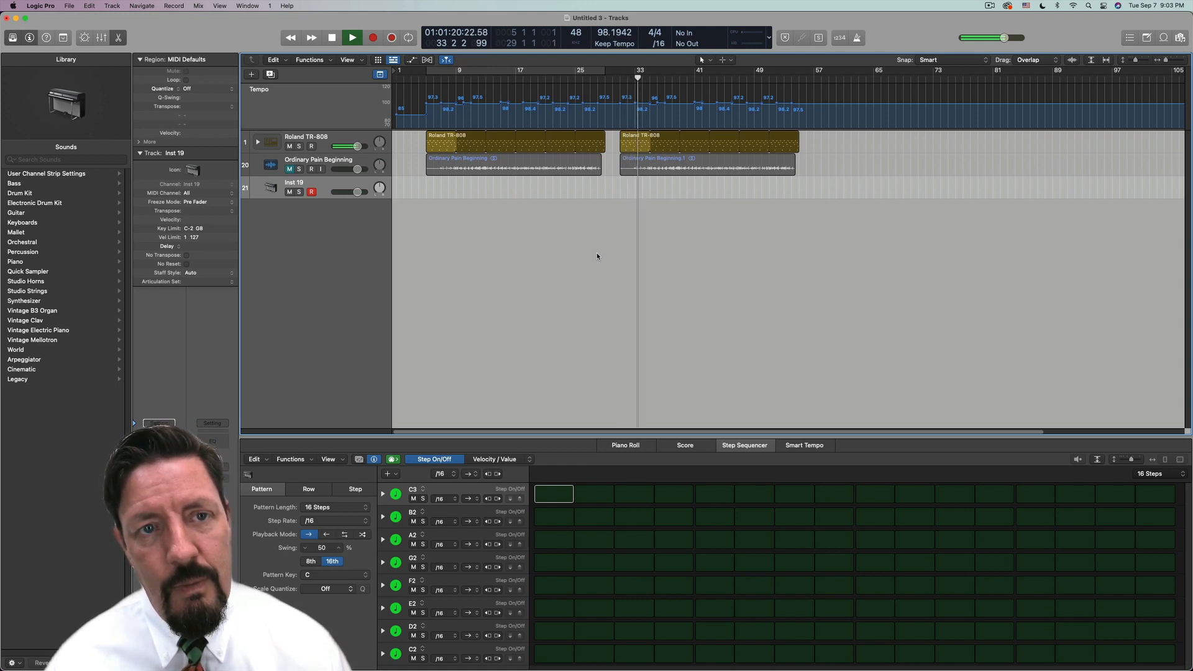
{"action": "left_click", "coordinate": [633, 137]}
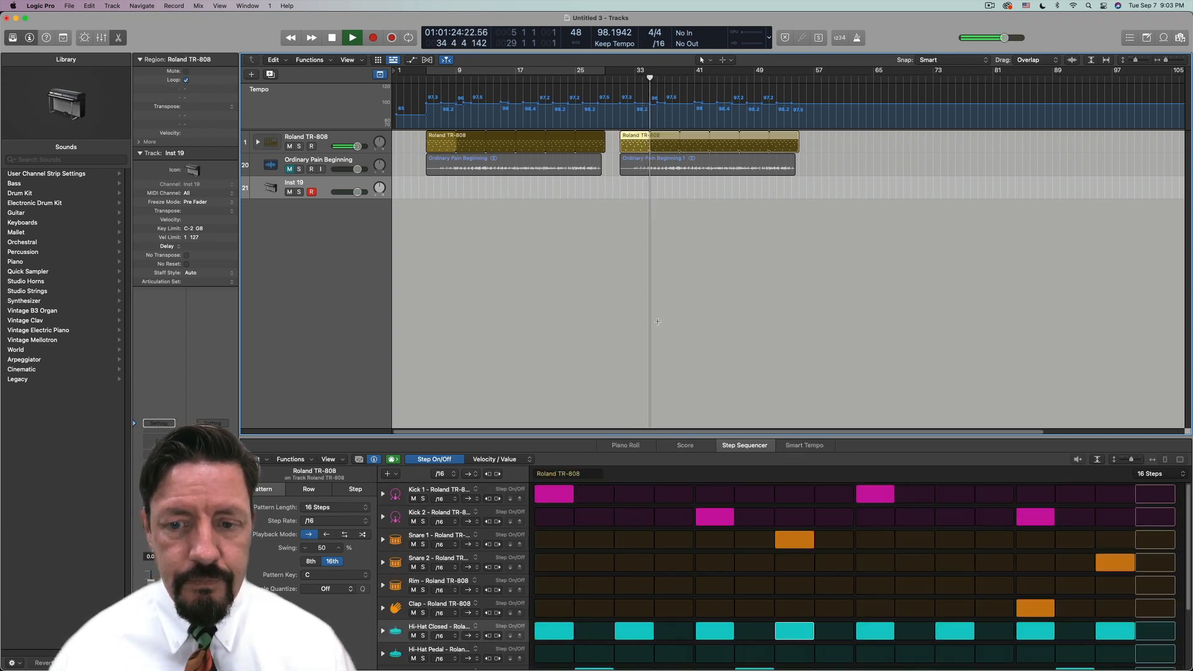
{"action": "key", "text": "space"}
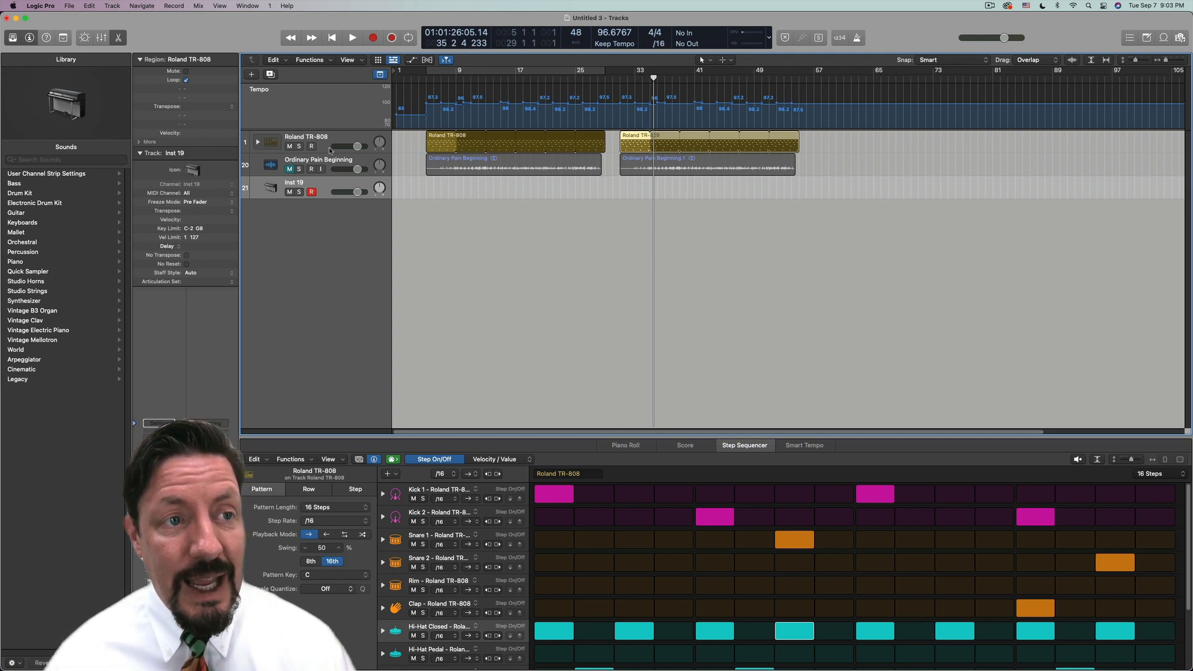
Inspect the track header component options of the Ordinary Pain Beginning track for the Groove Track entry.
{"action": "right_click", "coordinate": [253, 167]}
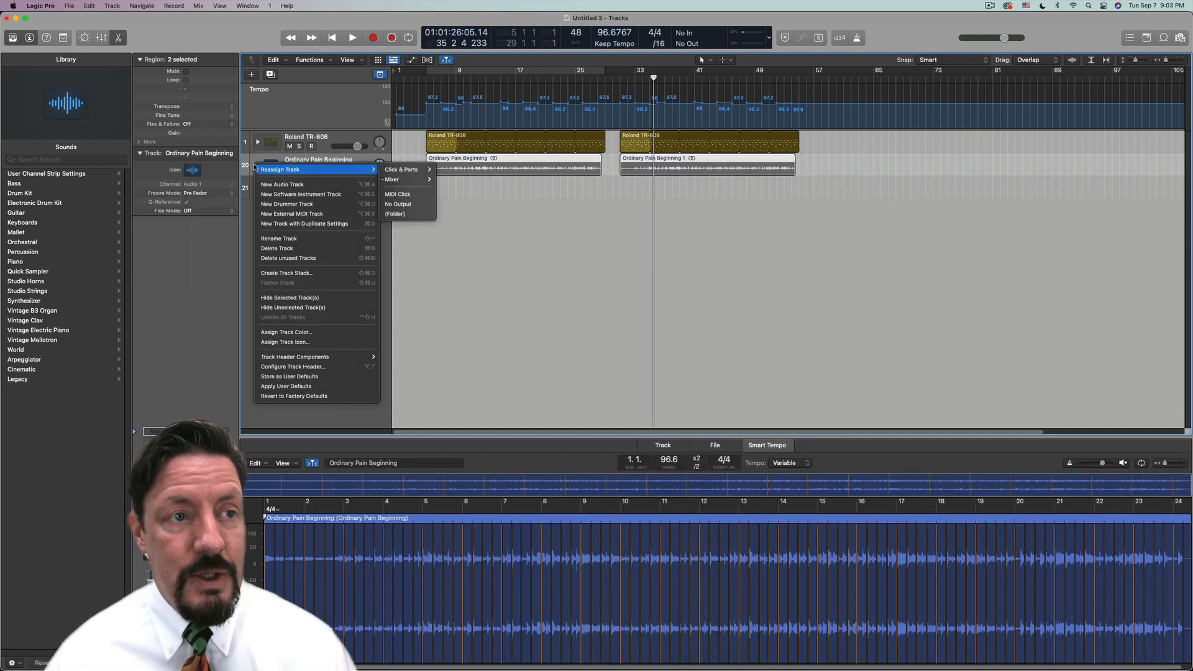
{"action": "mouse_move", "coordinate": [367, 357]}
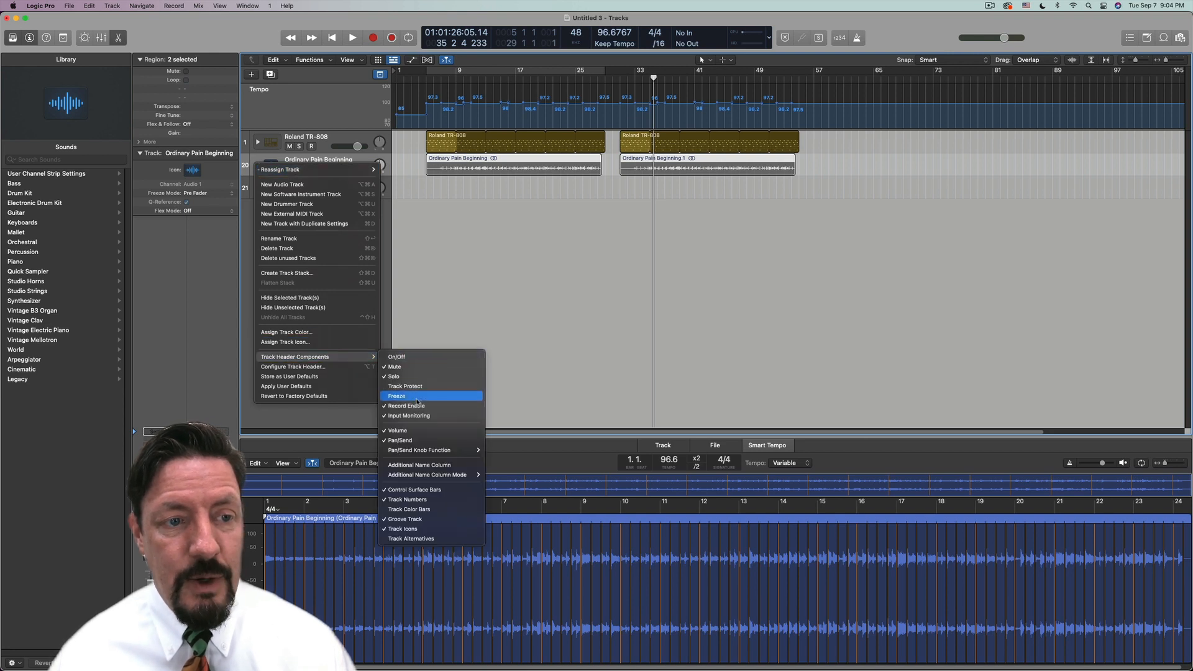
{"action": "right_click", "coordinate": [257, 160]}
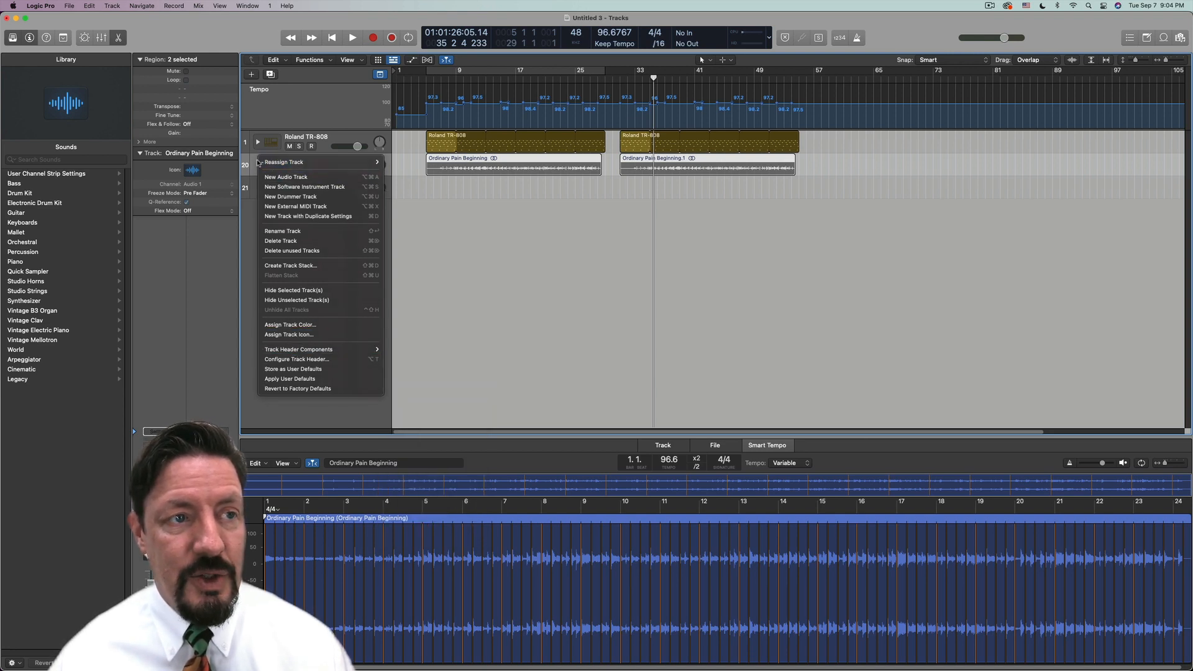
{"action": "mouse_move", "coordinate": [276, 352]}
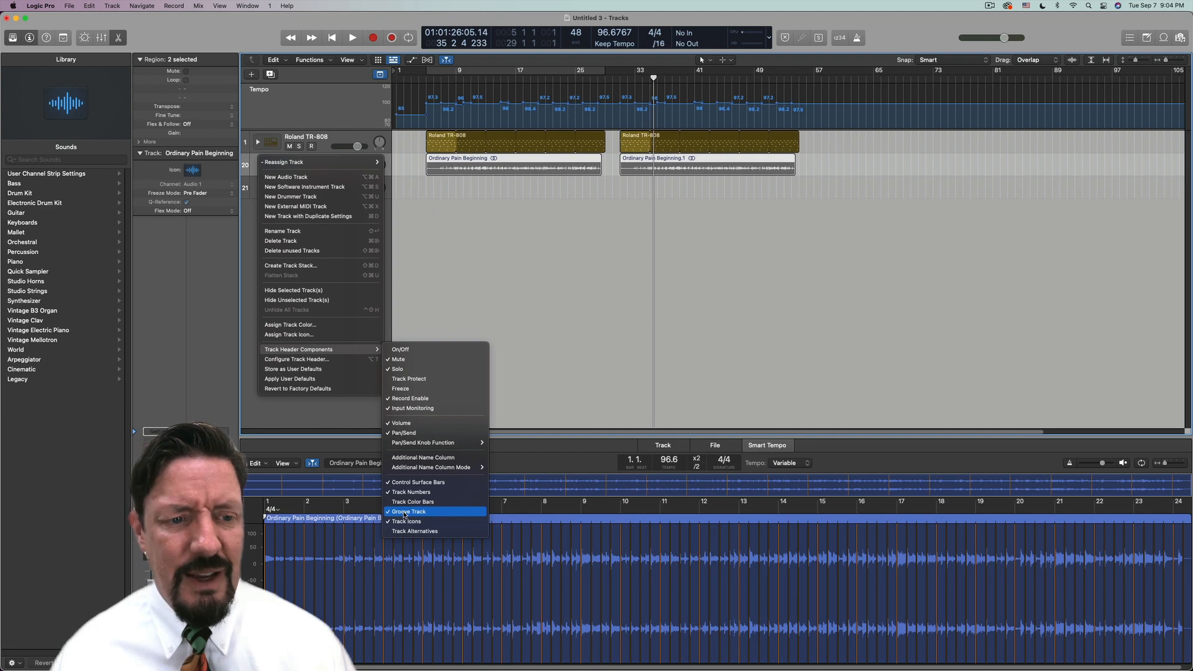
{"action": "left_click", "coordinate": [351, 409]}
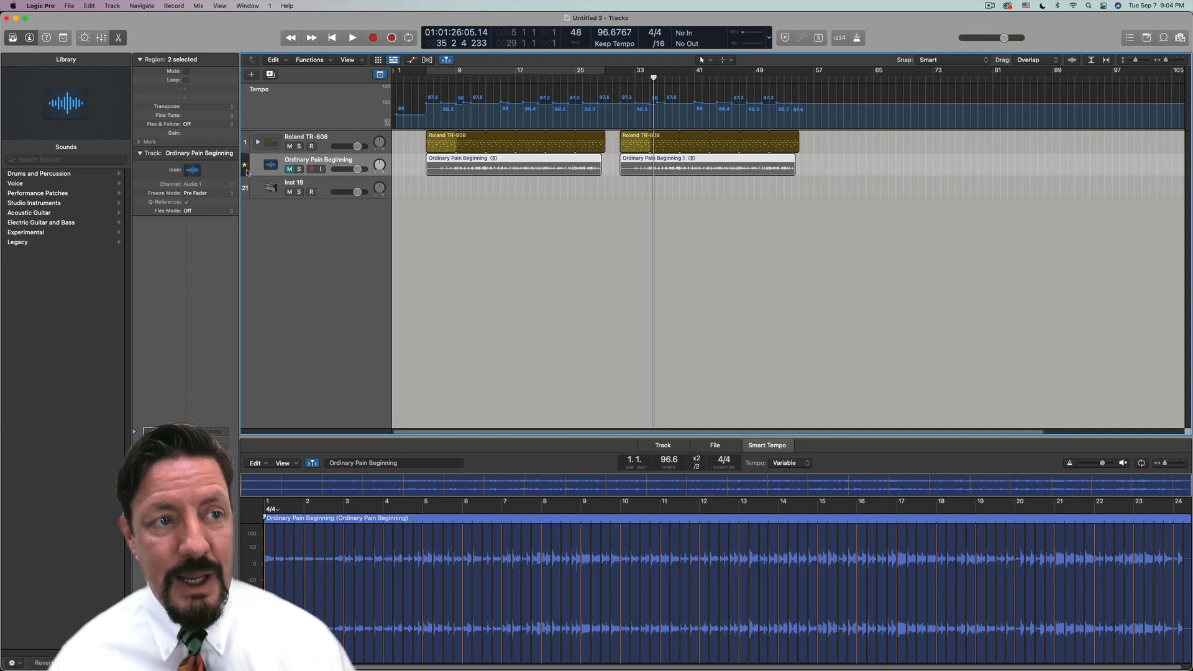
Make Ordinary Pain Beginning the groove track and set the Roland TR-808 track to follow it.
{"action": "left_click", "coordinate": [246, 166]}
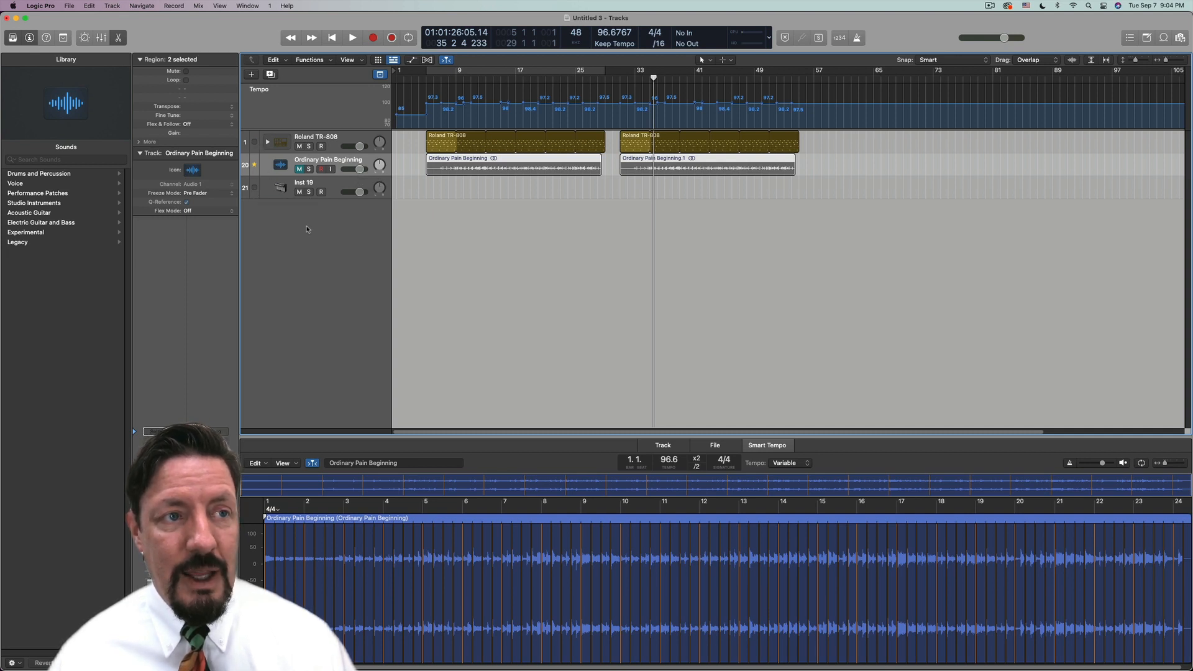
{"action": "left_click", "coordinate": [254, 142]}
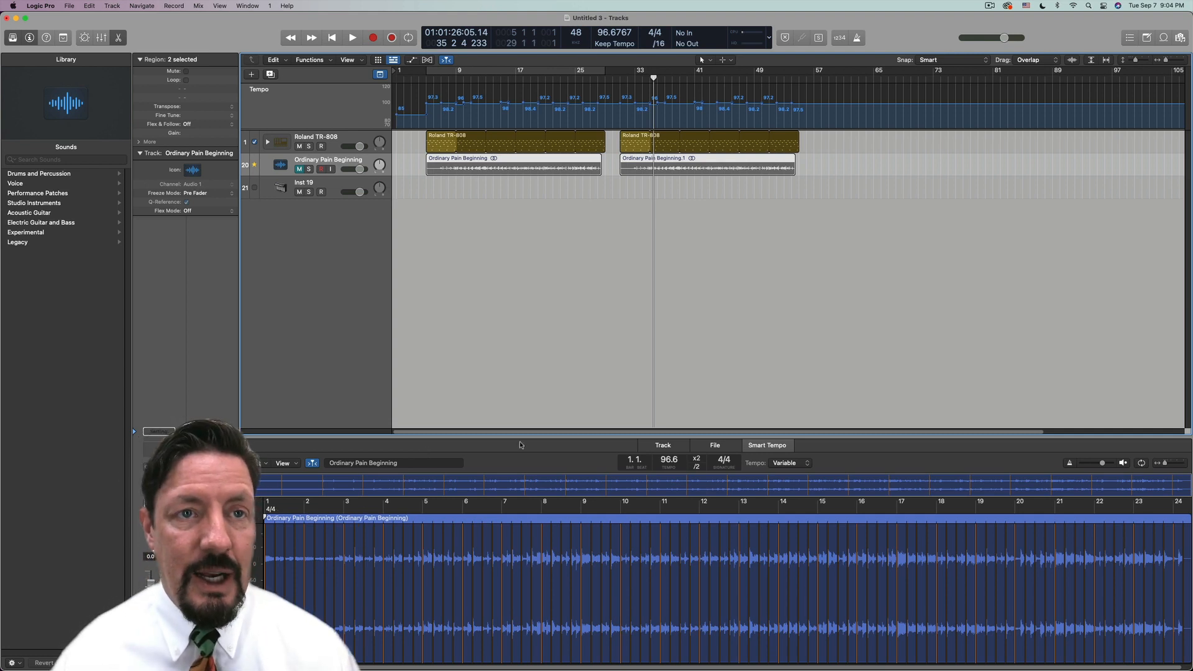
Audition the second Roland TR-808 region twice from just before bar 31, and open its pattern for viewing.
{"action": "left_click", "coordinate": [618, 78]}
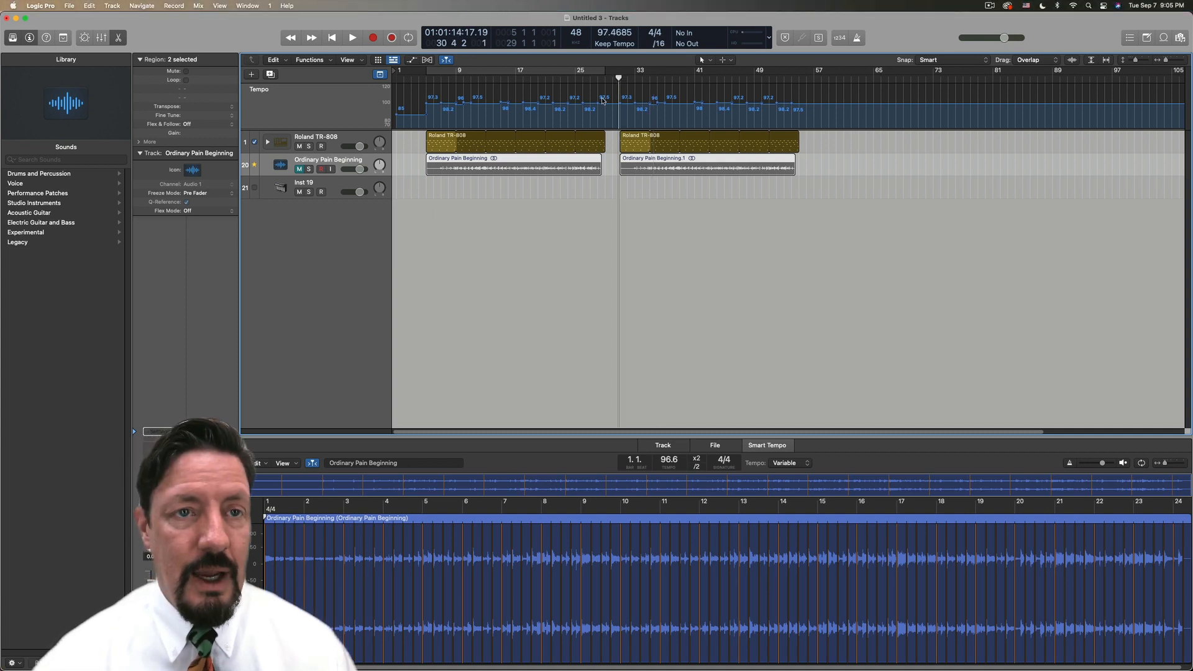
{"action": "key", "text": "space"}
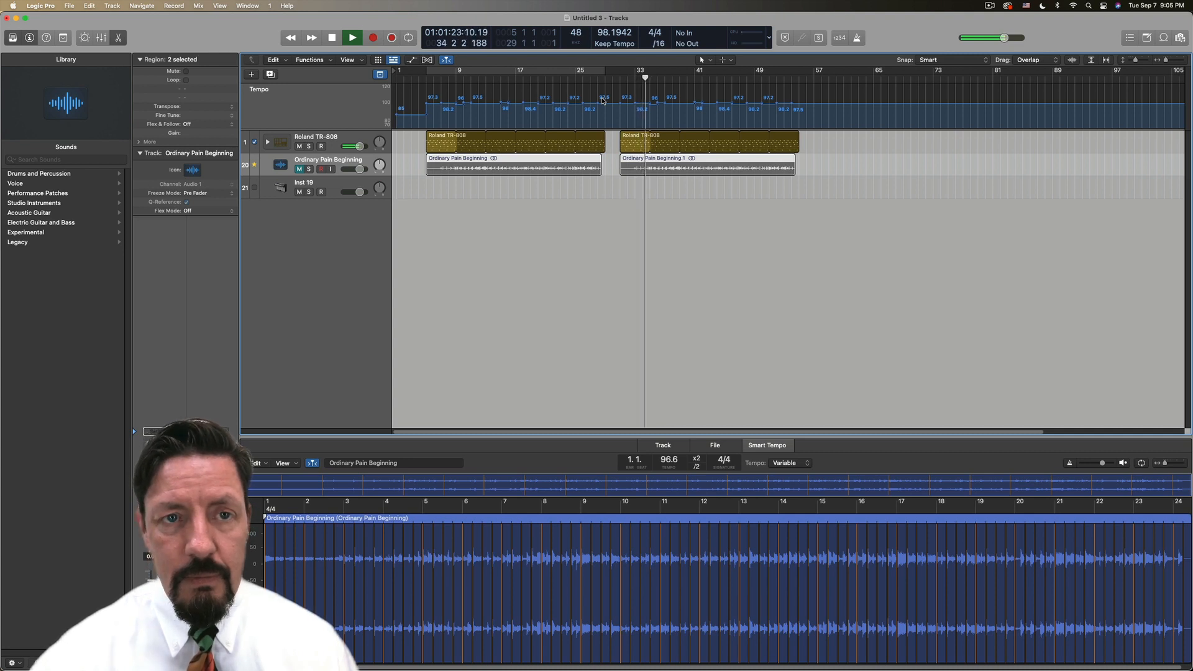
{"action": "key", "text": "space"}
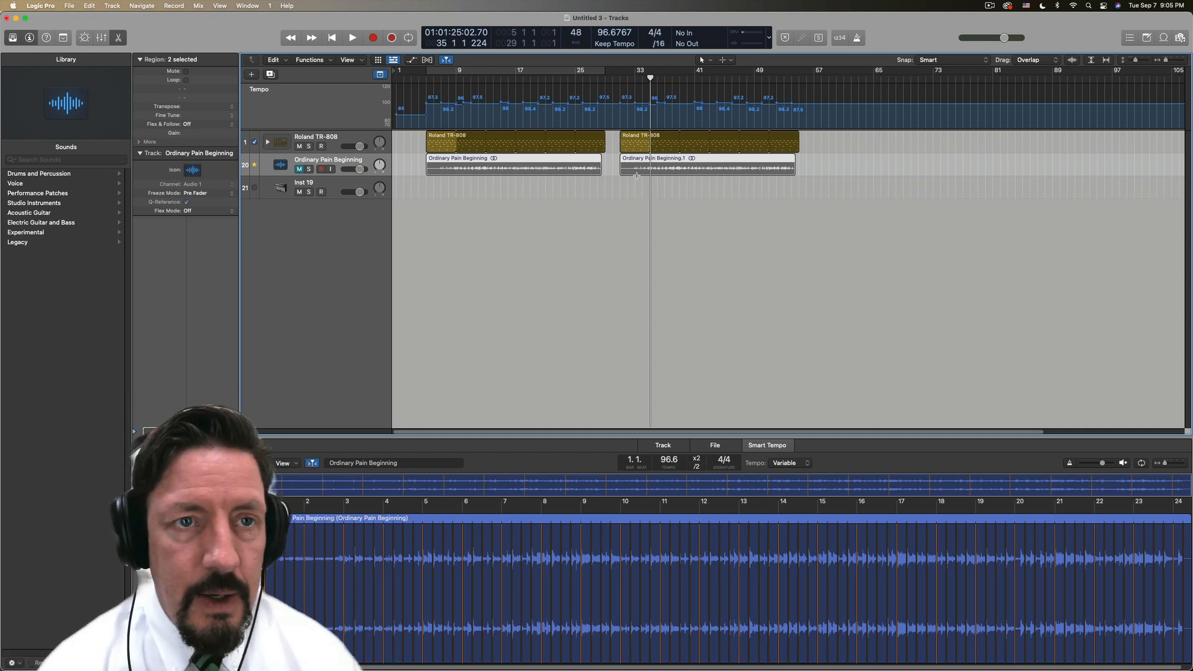
{"action": "left_click", "coordinate": [616, 80]}
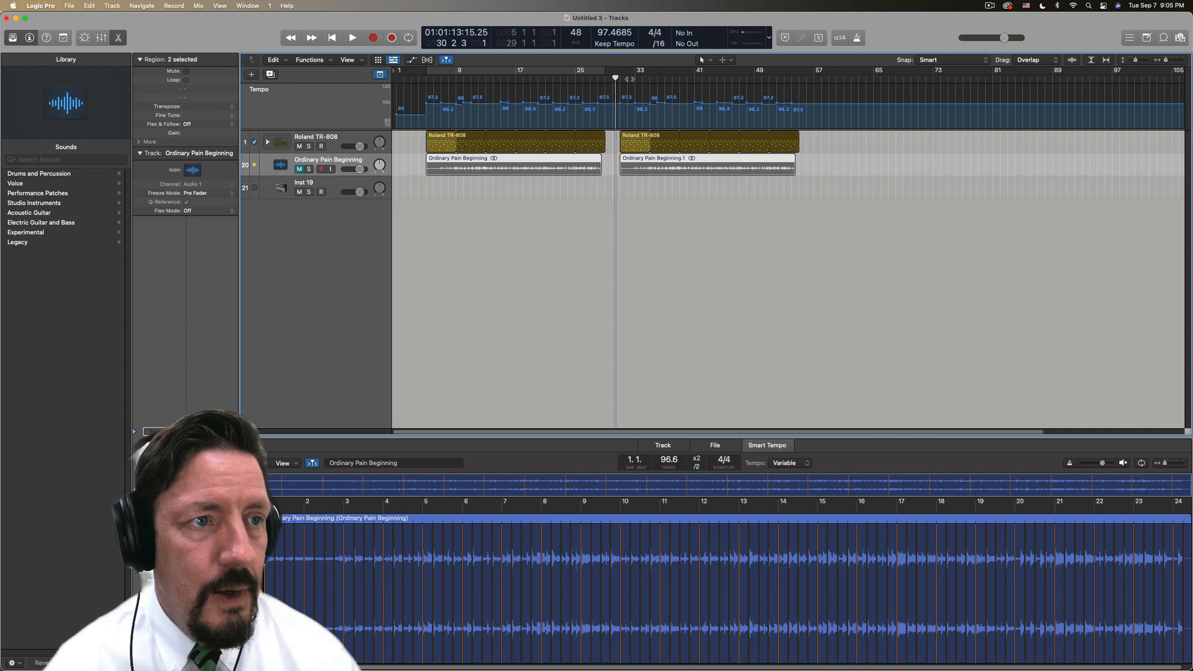
{"action": "key", "text": "space"}
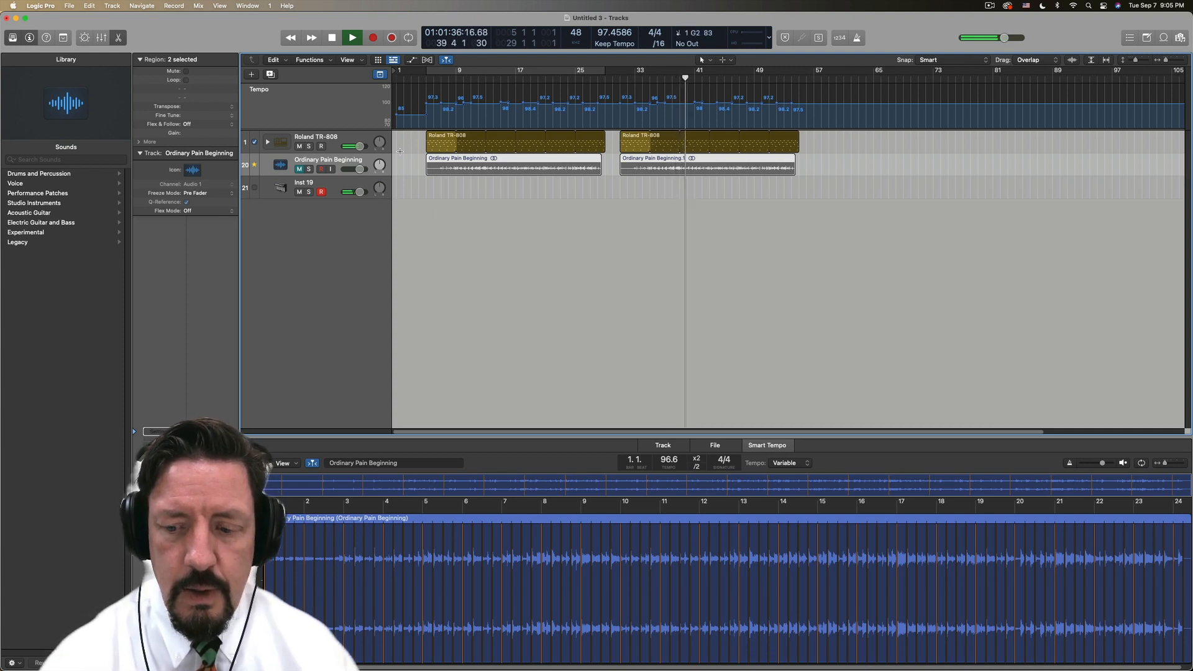
{"action": "key", "text": "space"}
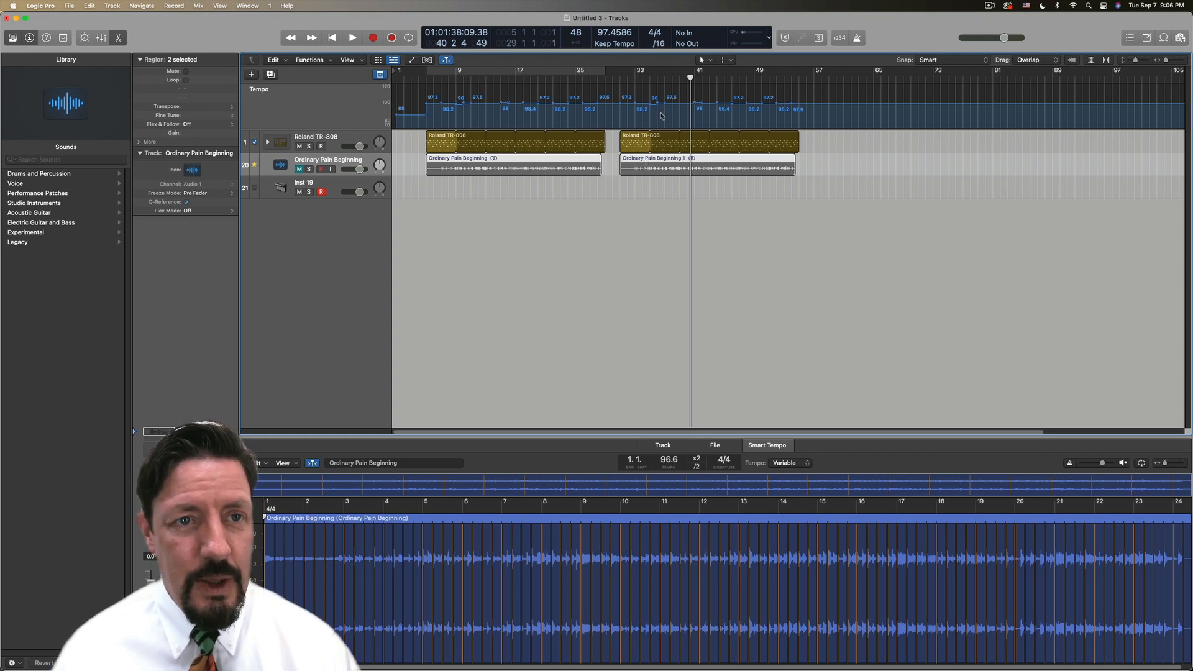
{"action": "left_click", "coordinate": [625, 138]}
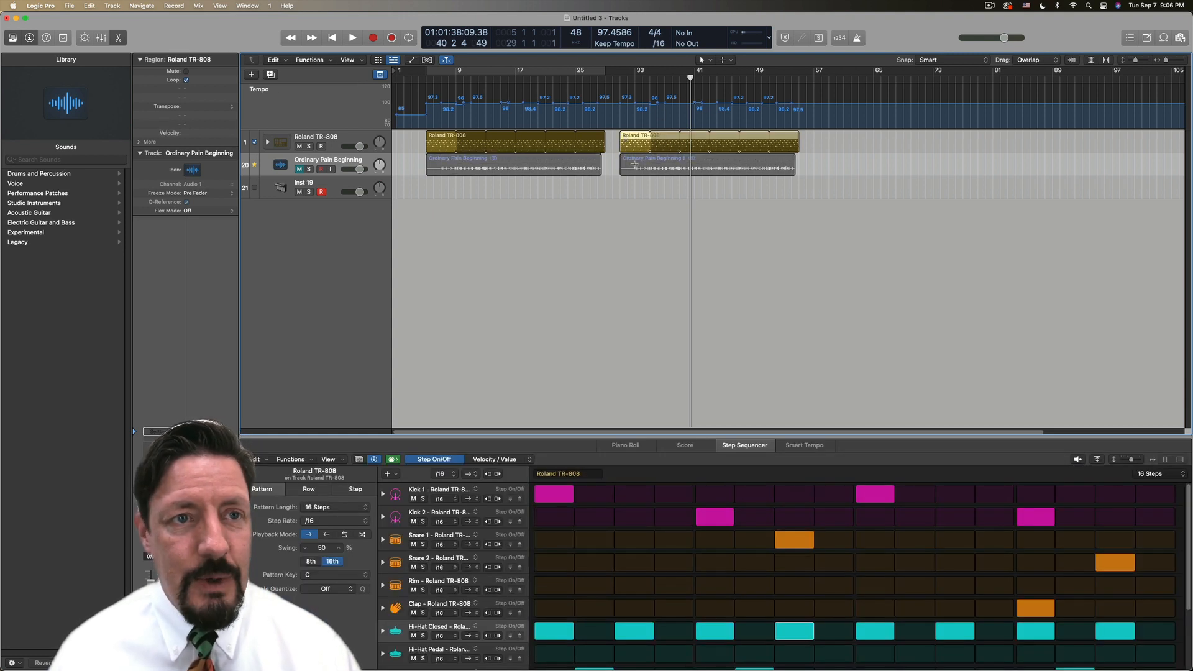
Add a new drummer track, delete all its regions except the first Verse, and move that Verse to bar 31.
{"action": "left_click", "coordinate": [142, 6]}
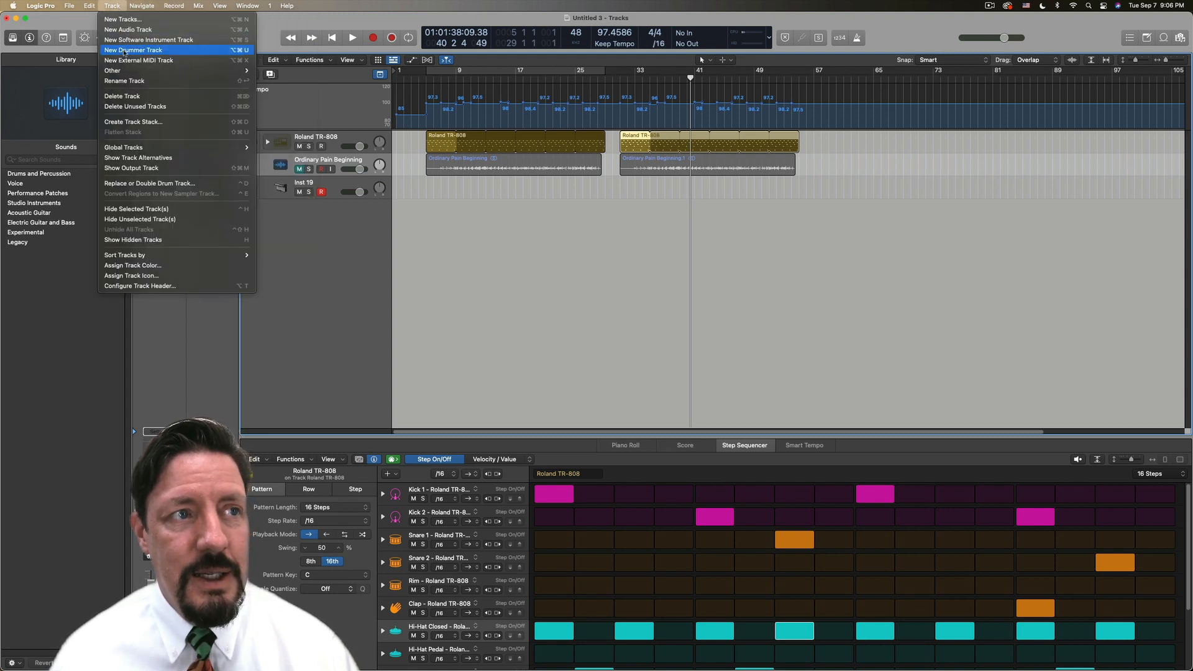
{"action": "left_click", "coordinate": [128, 51]}
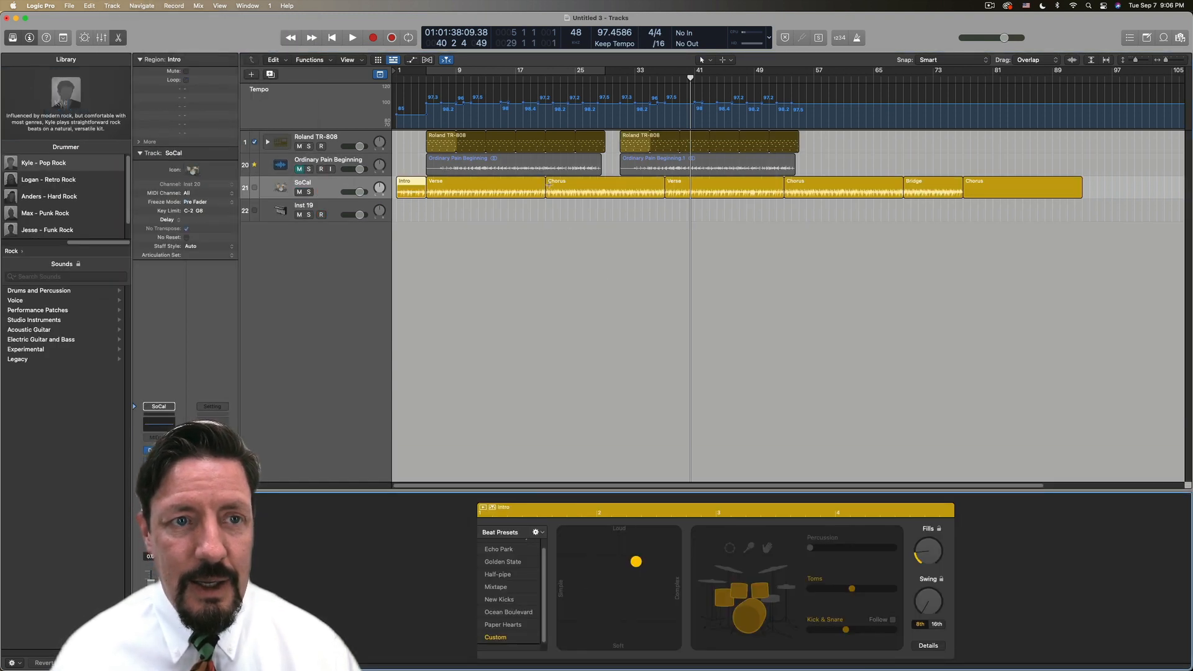
{"action": "left_click_drag", "start_coordinate": [1111, 183], "coordinate": [593, 228]}
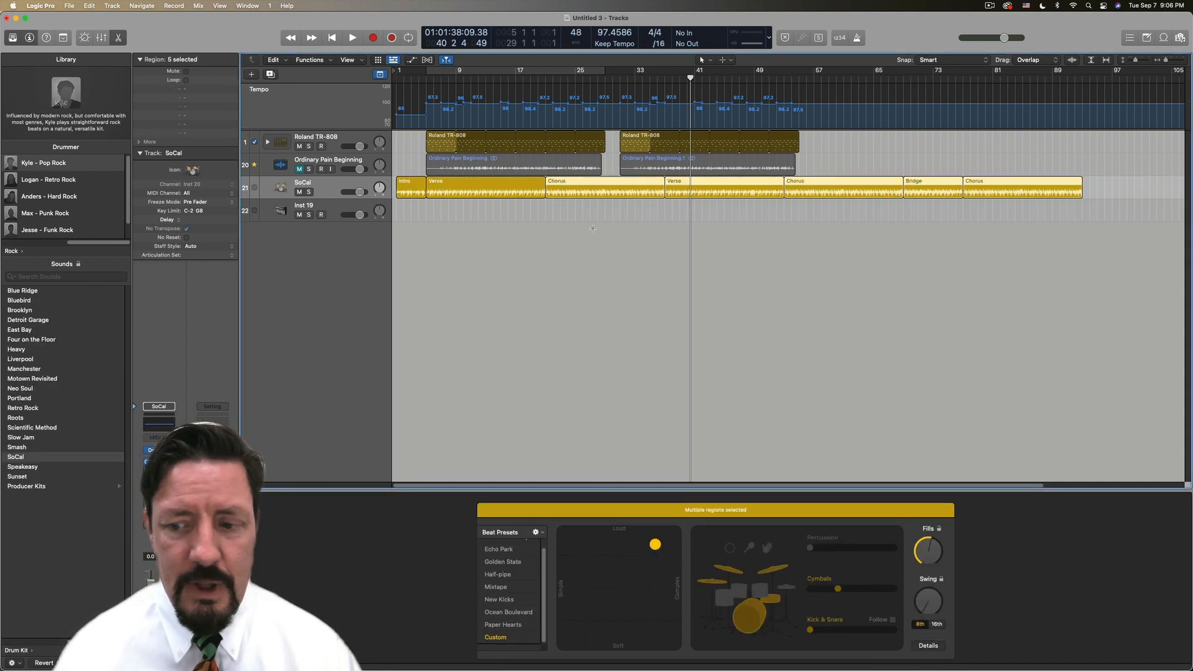
{"action": "key", "text": "Delete"}
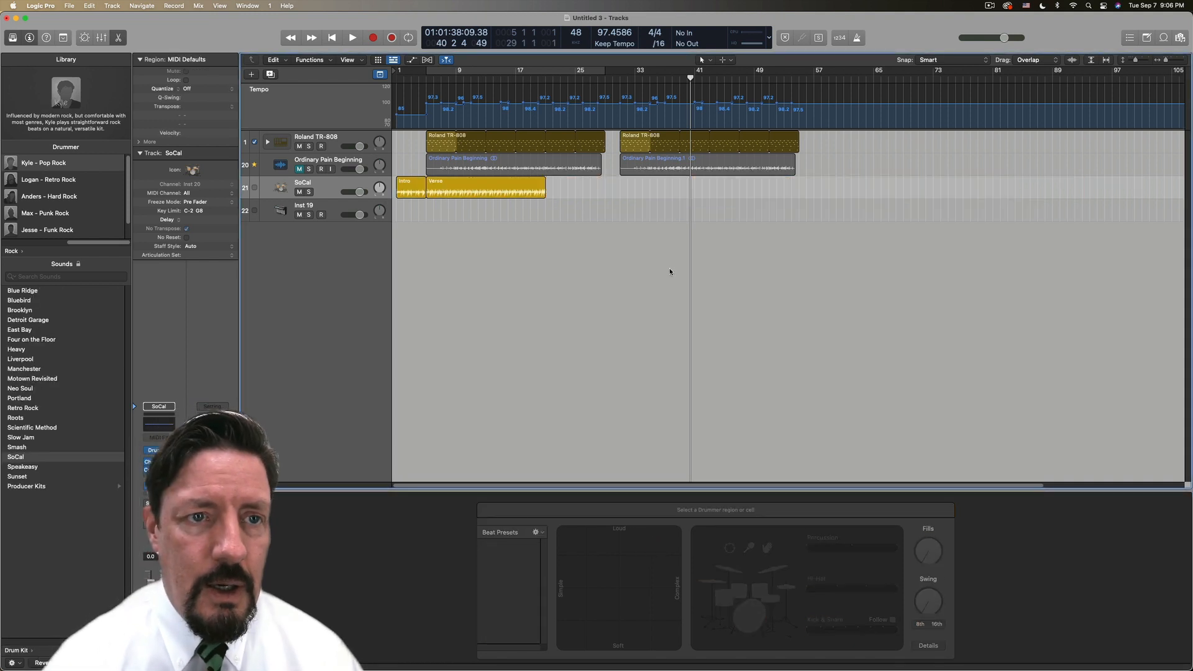
{"action": "left_click", "coordinate": [408, 188]}
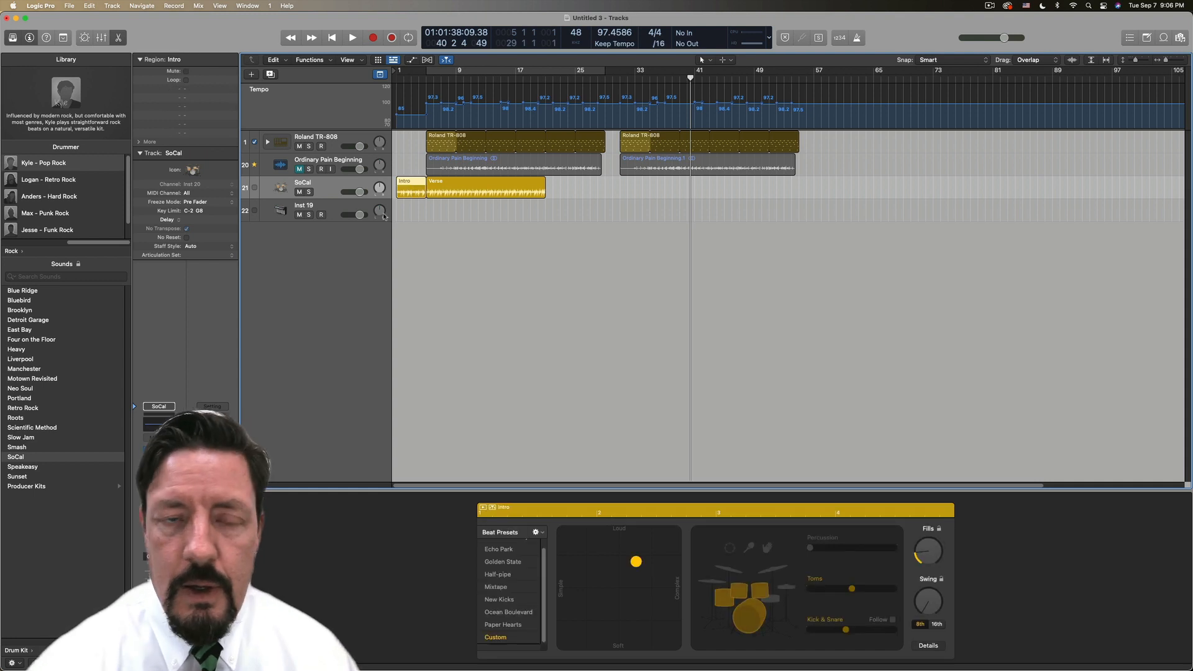
{"action": "key", "text": "Delete"}
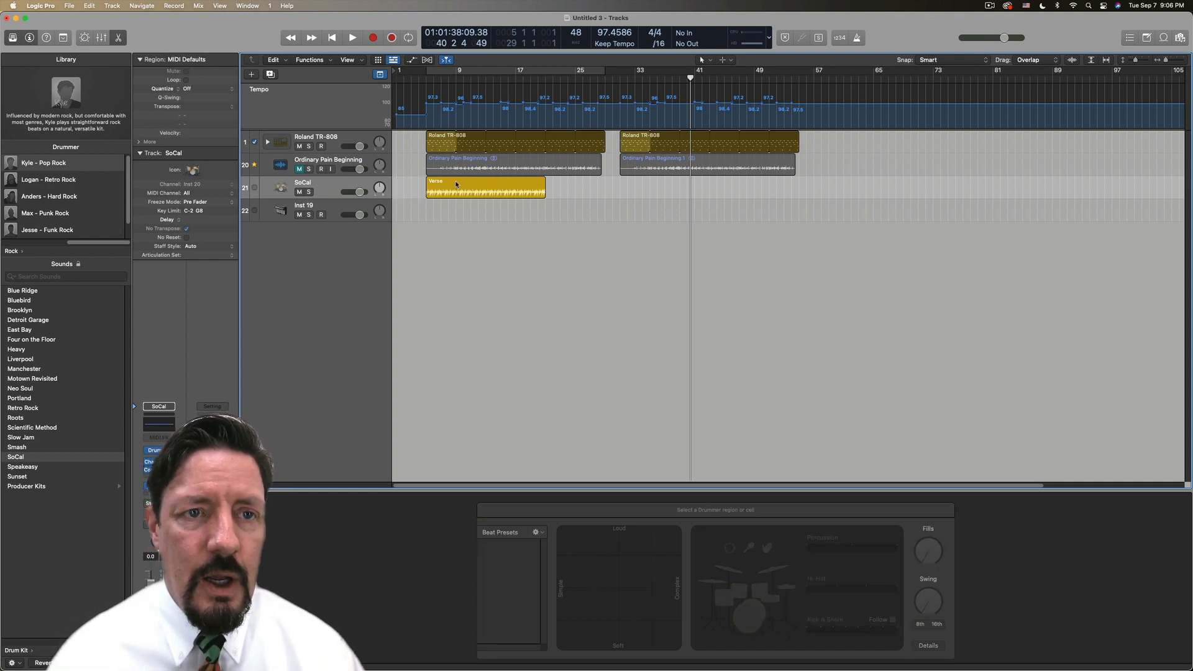
{"action": "left_click_drag", "start_coordinate": [455, 181], "coordinate": [649, 183]}
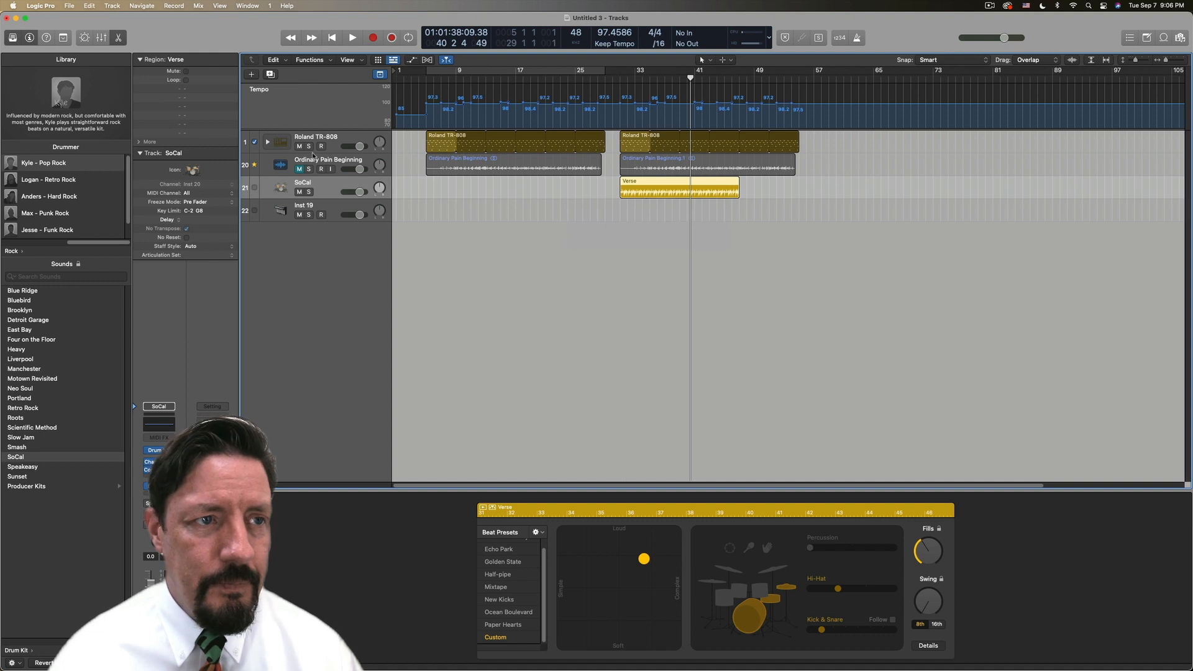
With Roland TR-808 muted and the SoCal track following the groove track, audition the Verse region in a cycle from bar 31 to 47.
{"action": "left_click", "coordinate": [299, 146]}
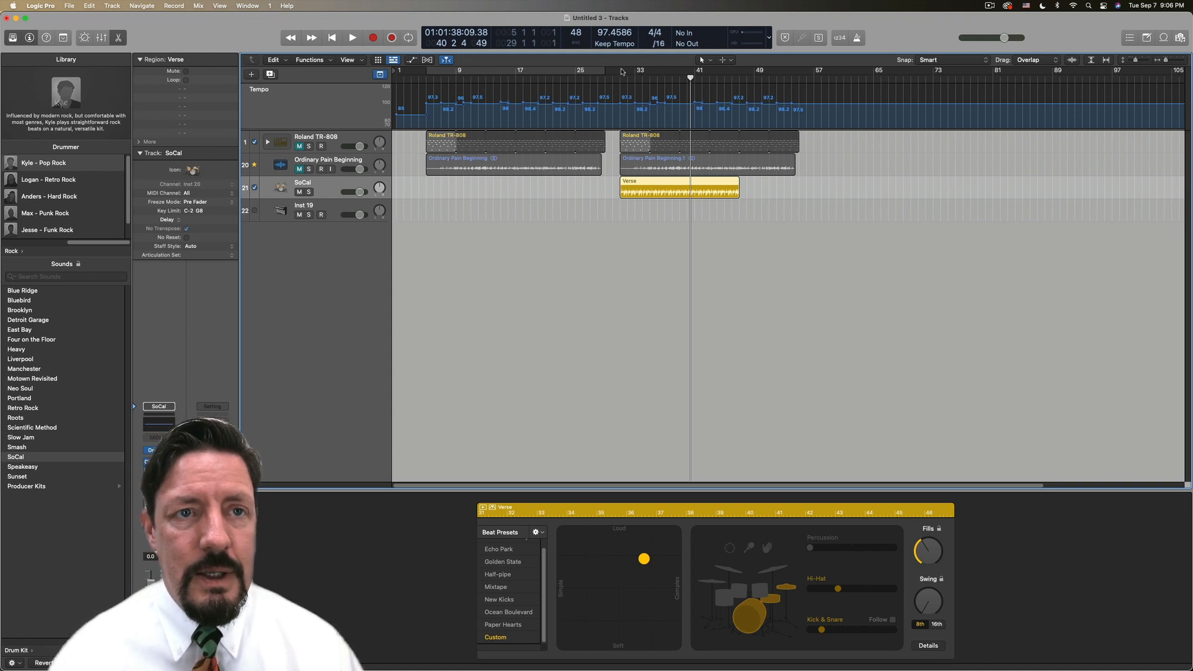
{"action": "left_click_drag", "start_coordinate": [624, 72], "coordinate": [742, 74]}
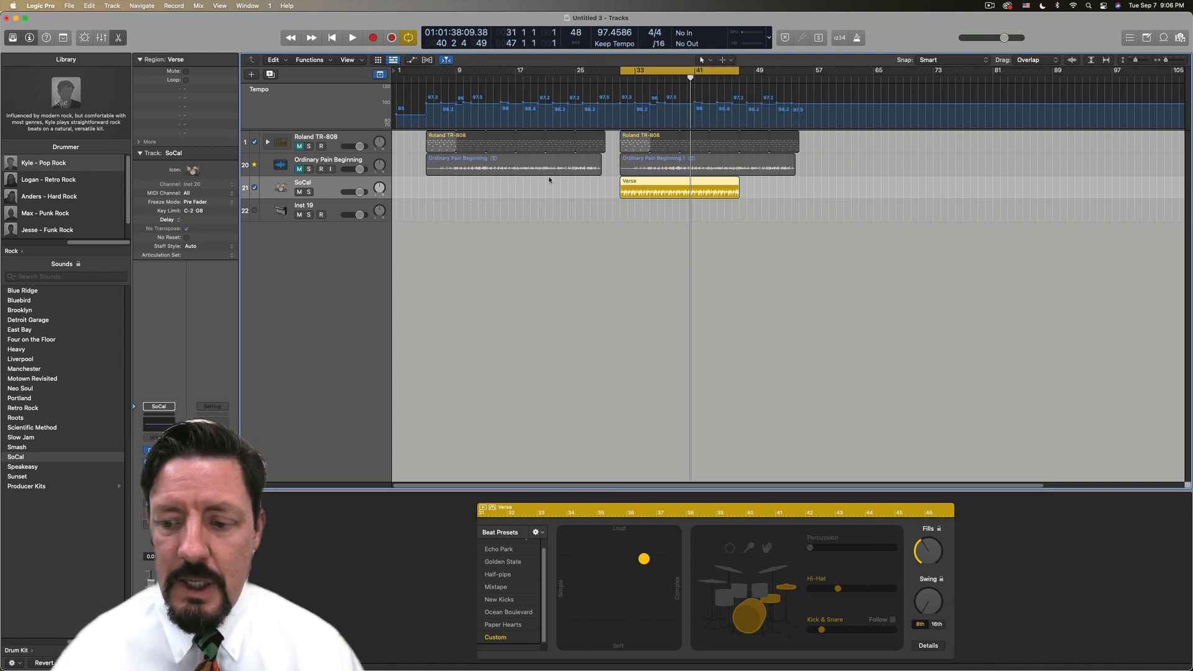
{"action": "key", "text": "space"}
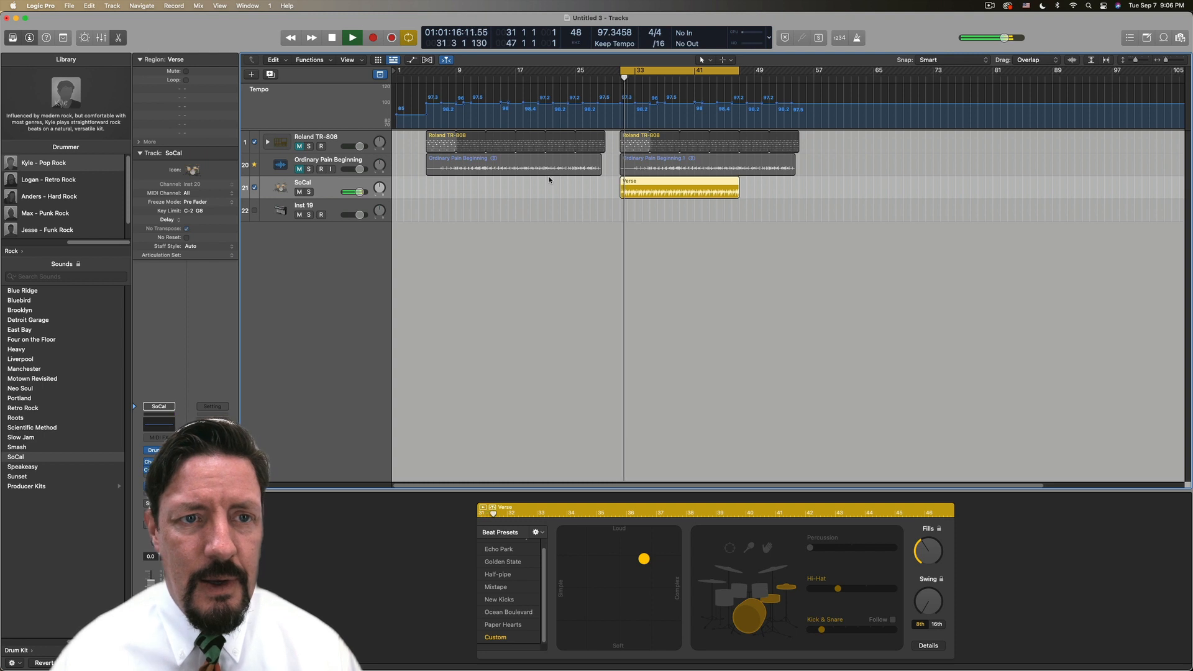
{"action": "key", "text": "space"}
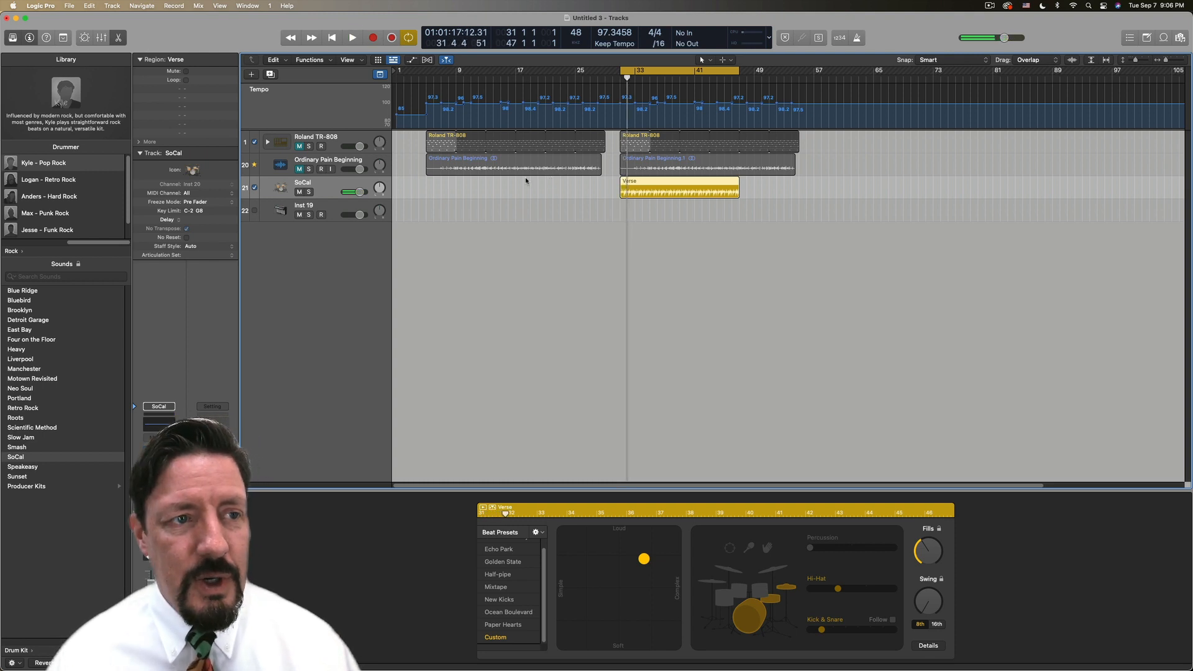
Change the drummer to Dez - Trap from the Hip Hop genre and audition the Verse region.
{"action": "scroll", "coordinate": [53, 187], "scroll_direction": "left", "scroll_amount": 5}
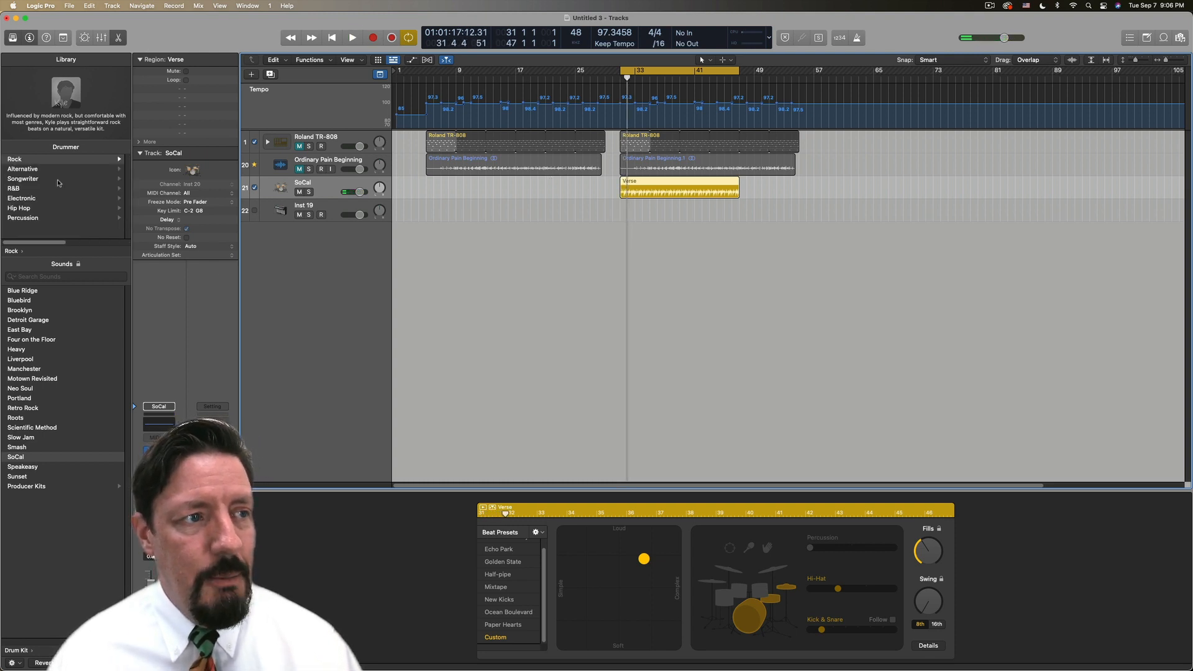
{"action": "left_click", "coordinate": [22, 208]}
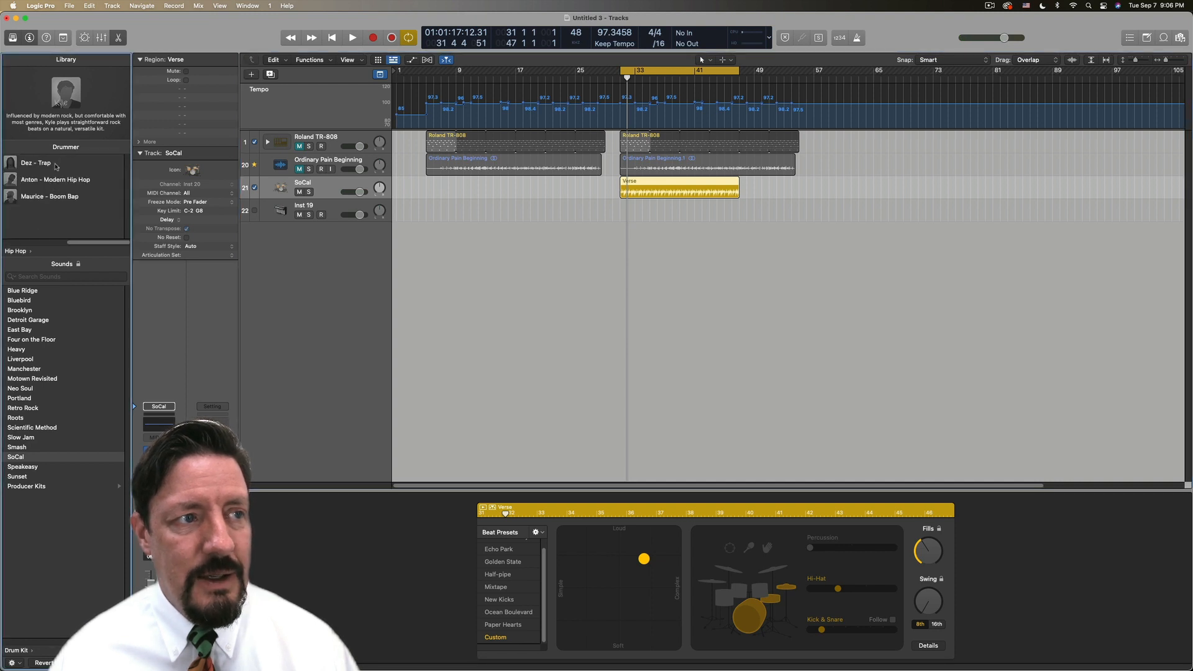
{"action": "left_click", "coordinate": [50, 164]}
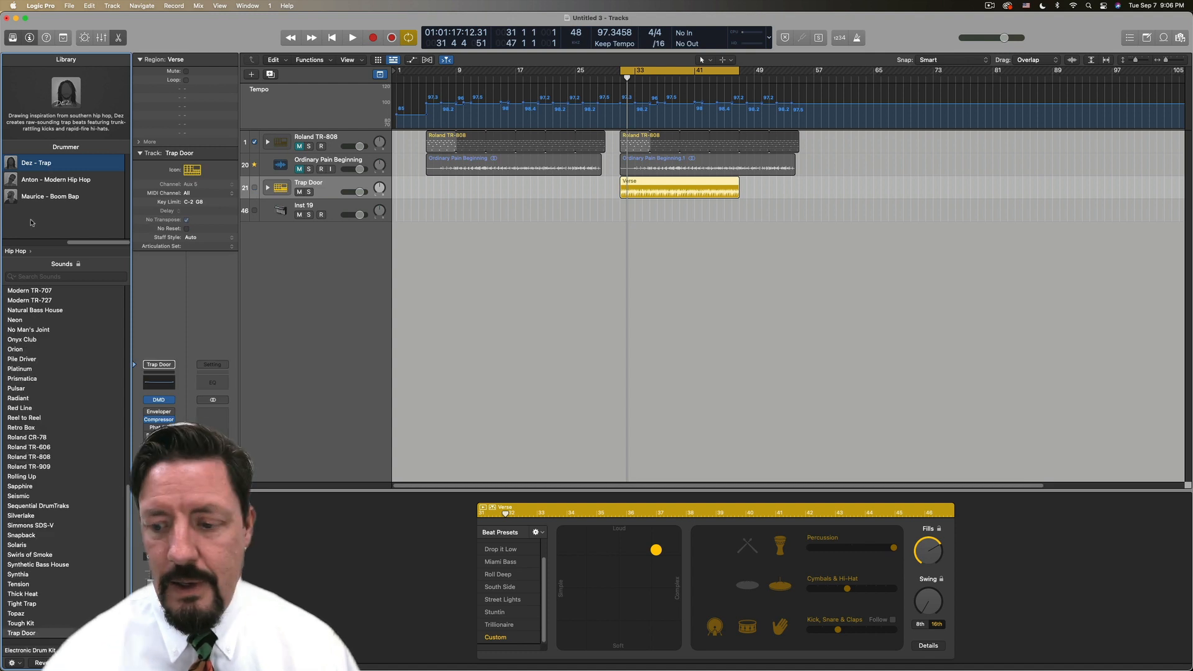
{"action": "key", "text": "space"}
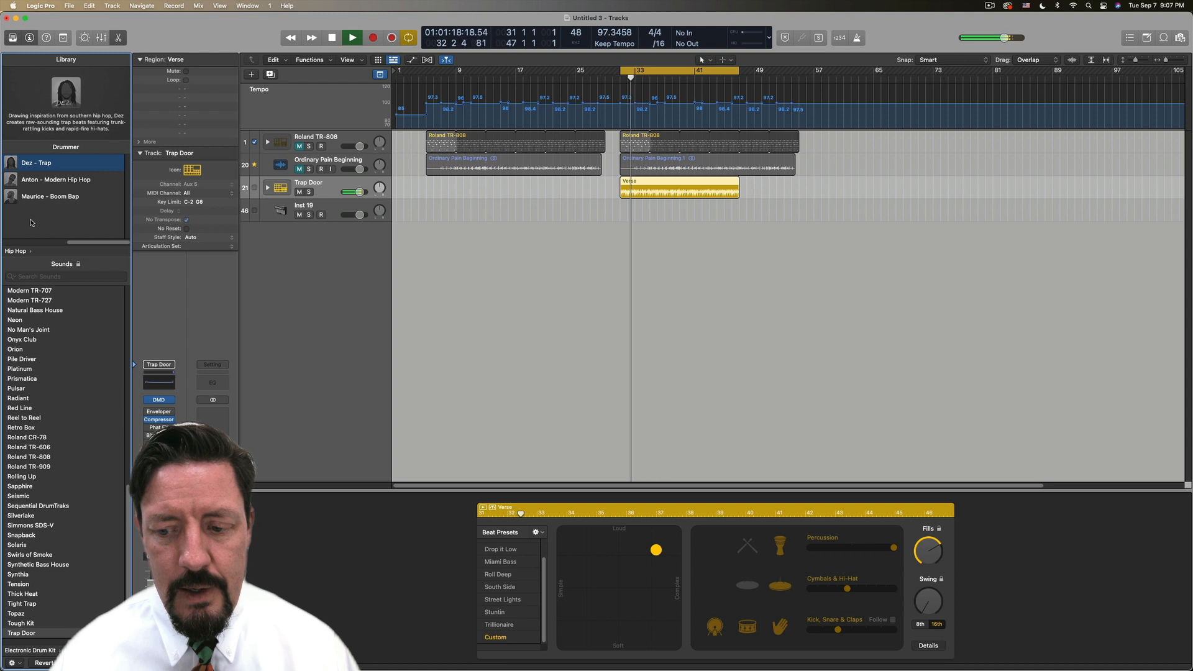
{"action": "key", "text": "space"}
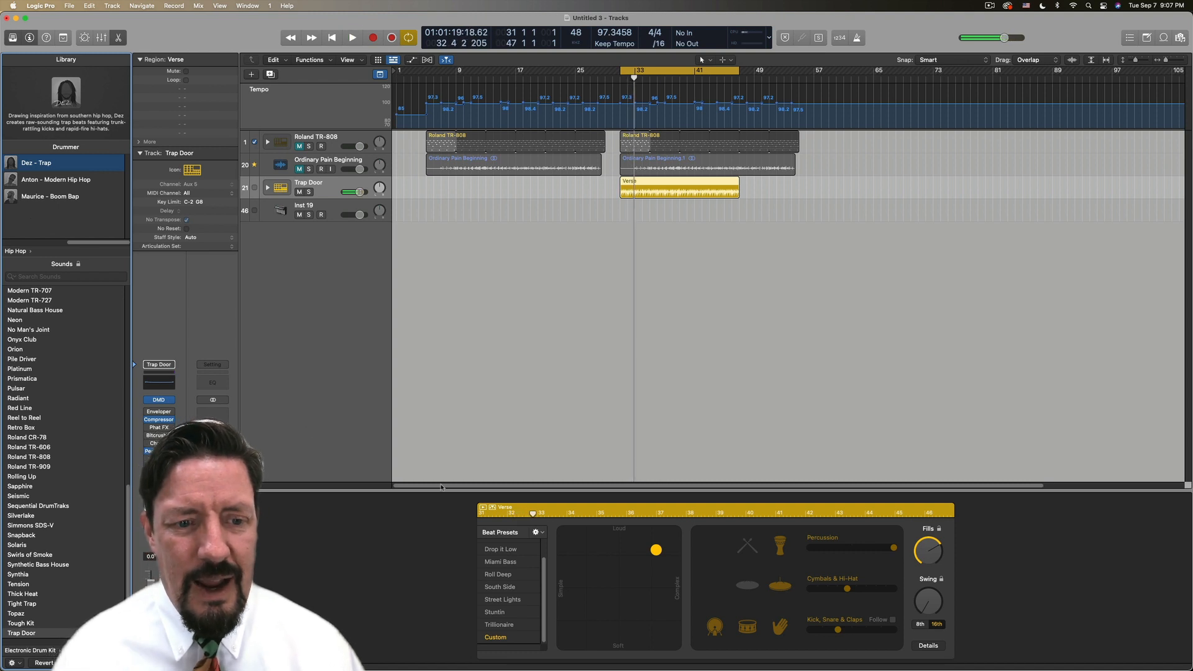
Make the Trap Door drummer's Verse beat much simpler and softer, and audition it.
{"action": "left_click_drag", "start_coordinate": [658, 551], "coordinate": [548, 619]}
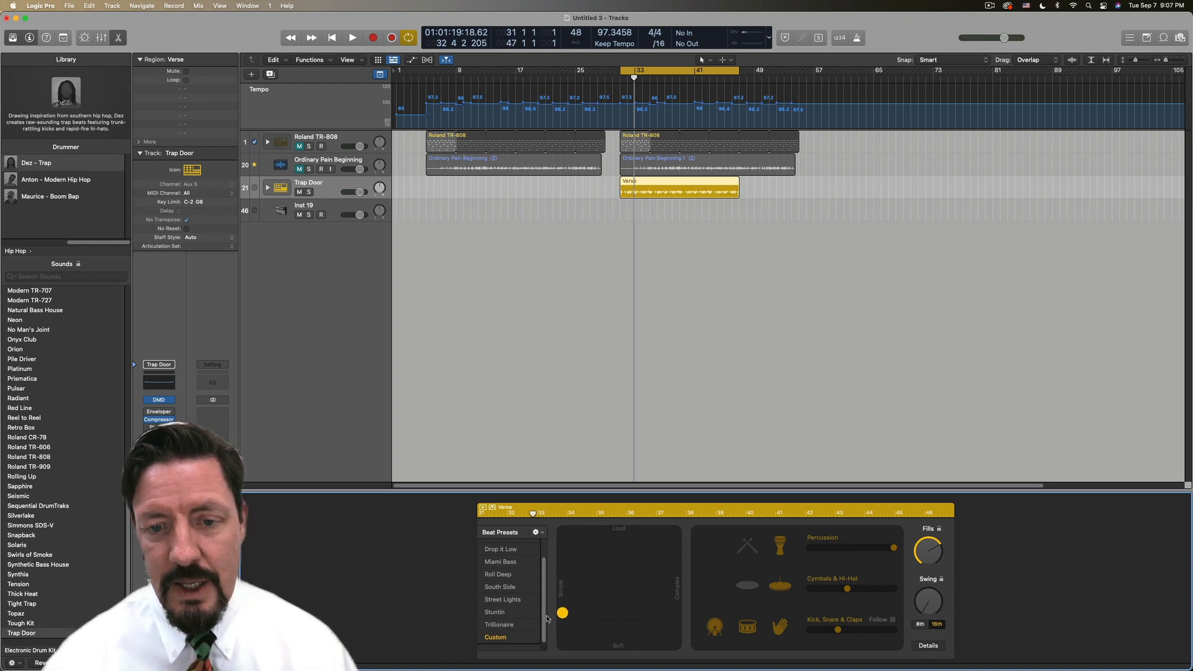
{"action": "key", "text": "space"}
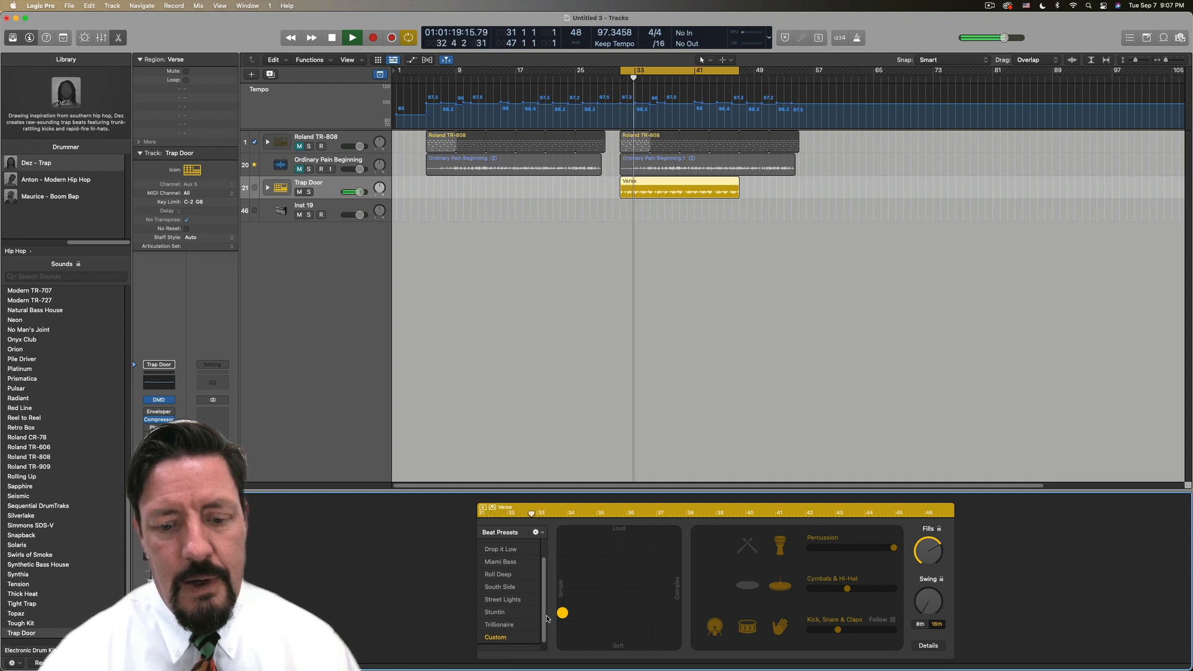
{"action": "key", "text": "space"}
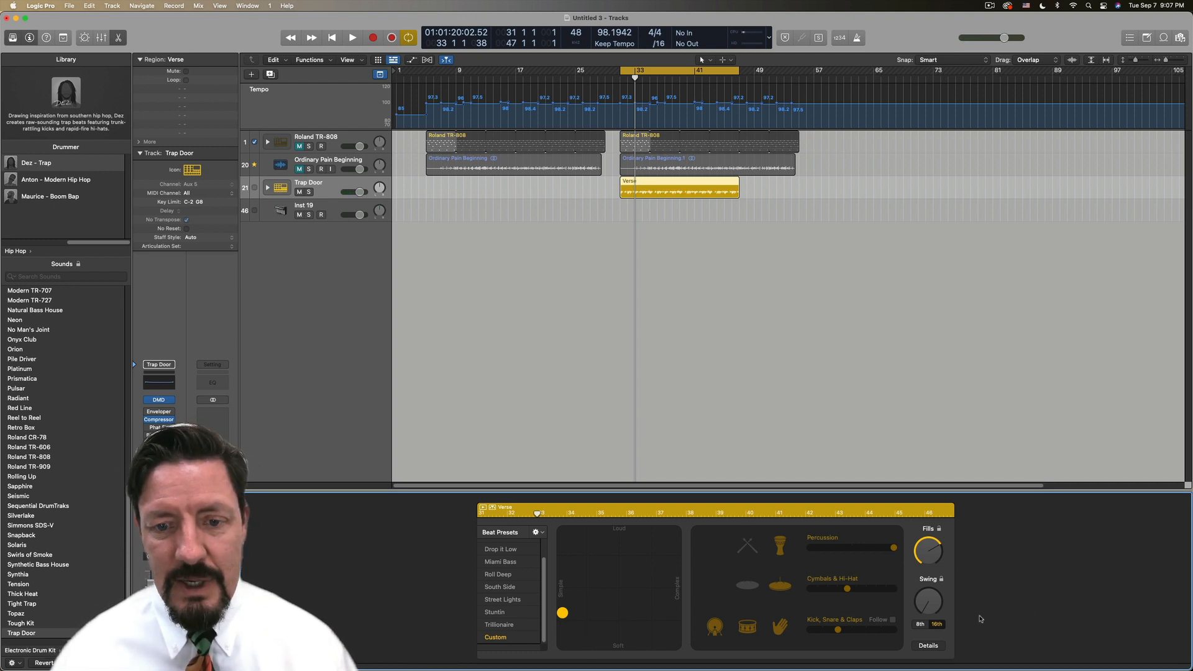
Add a little 16th-note swing to the Trap Door drummer's Verse and audition it.
{"action": "left_click_drag", "start_coordinate": [923, 612], "coordinate": [922, 603]}
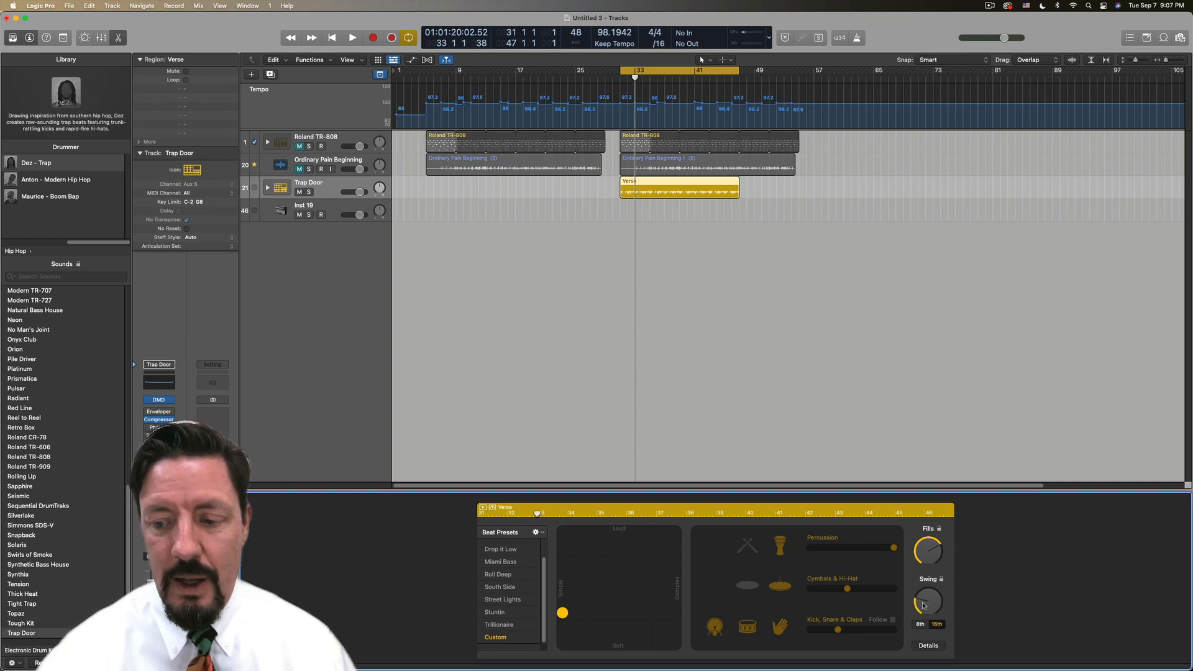
{"action": "key", "text": "space"}
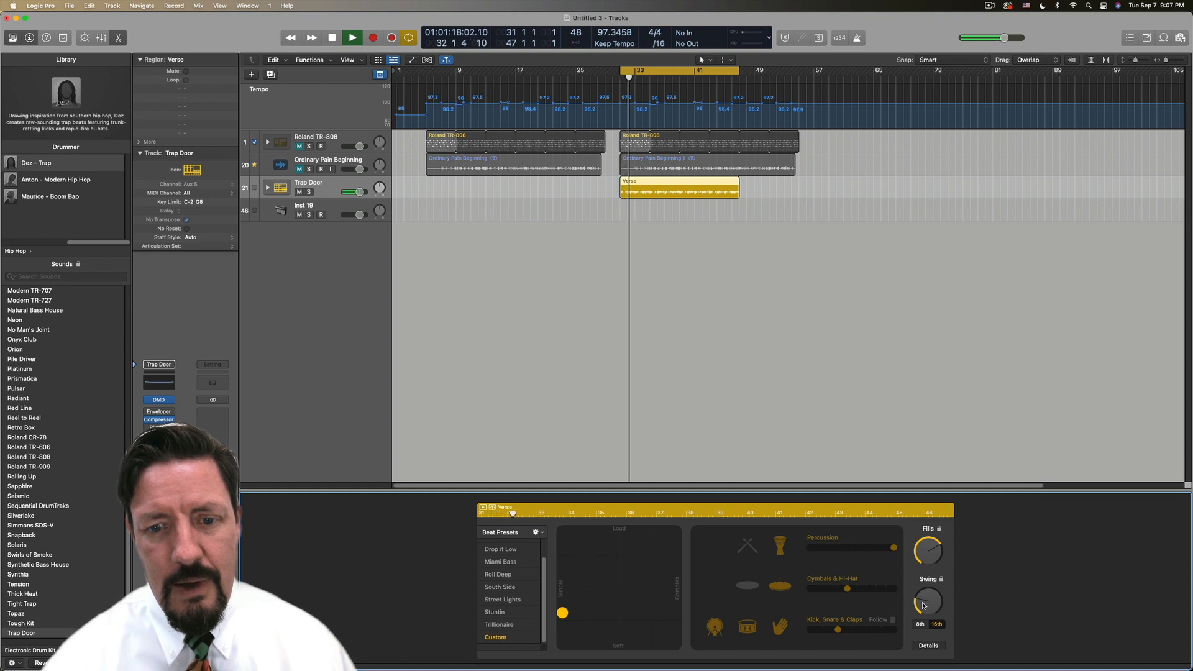
{"action": "key", "text": "space"}
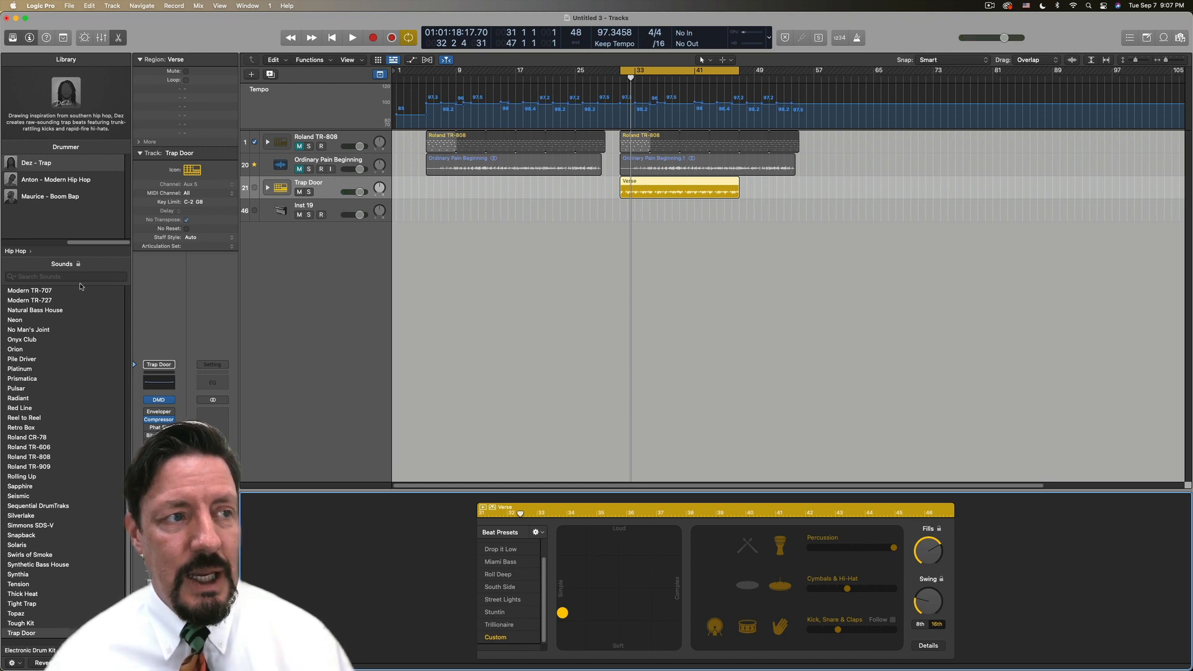
Change the drummer to Levi - Funky Songwriter from the Songwriter genre, accepting the replacement of the region settings.
{"action": "scroll", "coordinate": [72, 207], "scroll_direction": "left", "scroll_amount": 5}
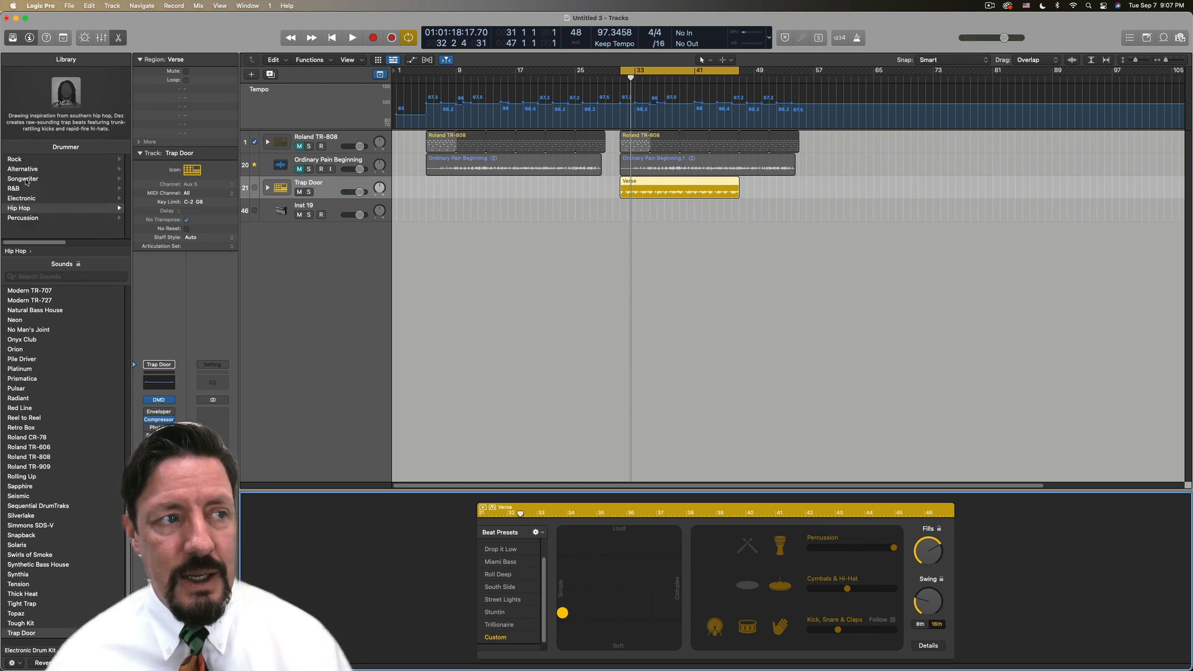
{"action": "left_click", "coordinate": [22, 179]}
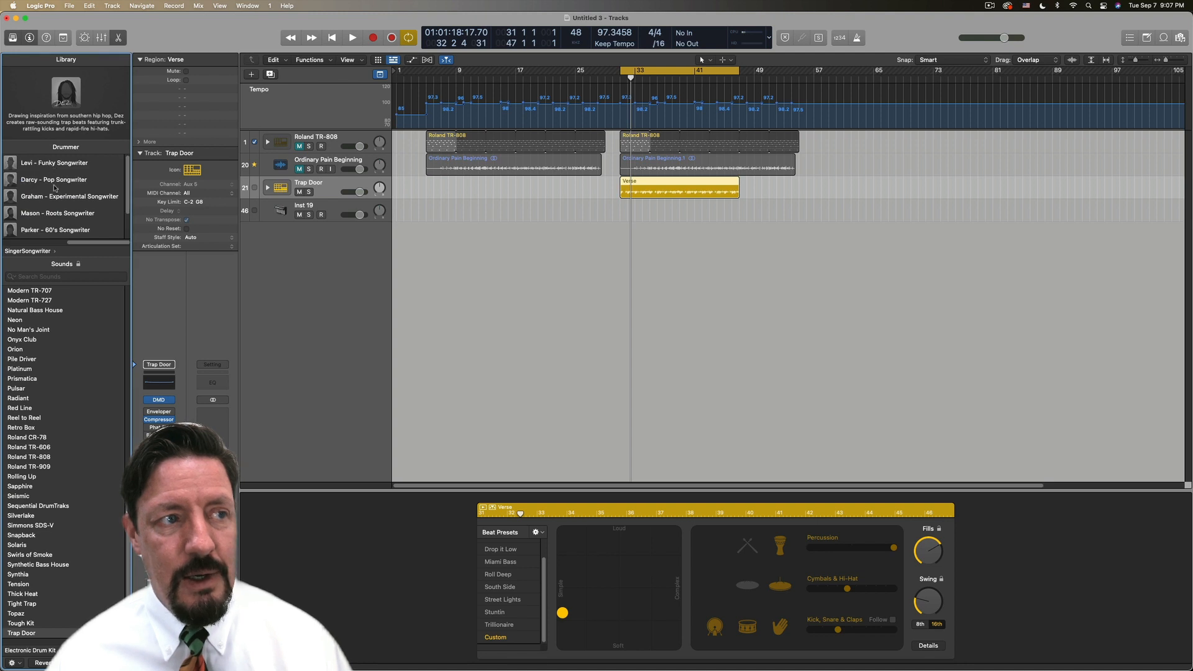
{"action": "left_click", "coordinate": [51, 164]}
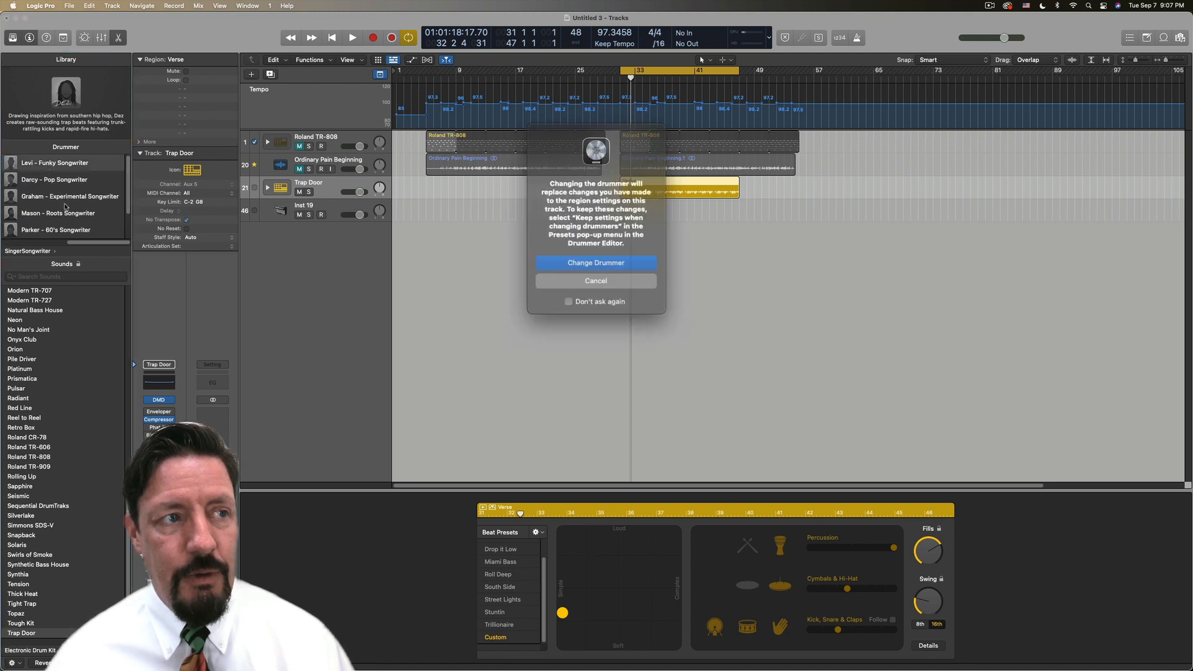
{"action": "left_click", "coordinate": [592, 256]}
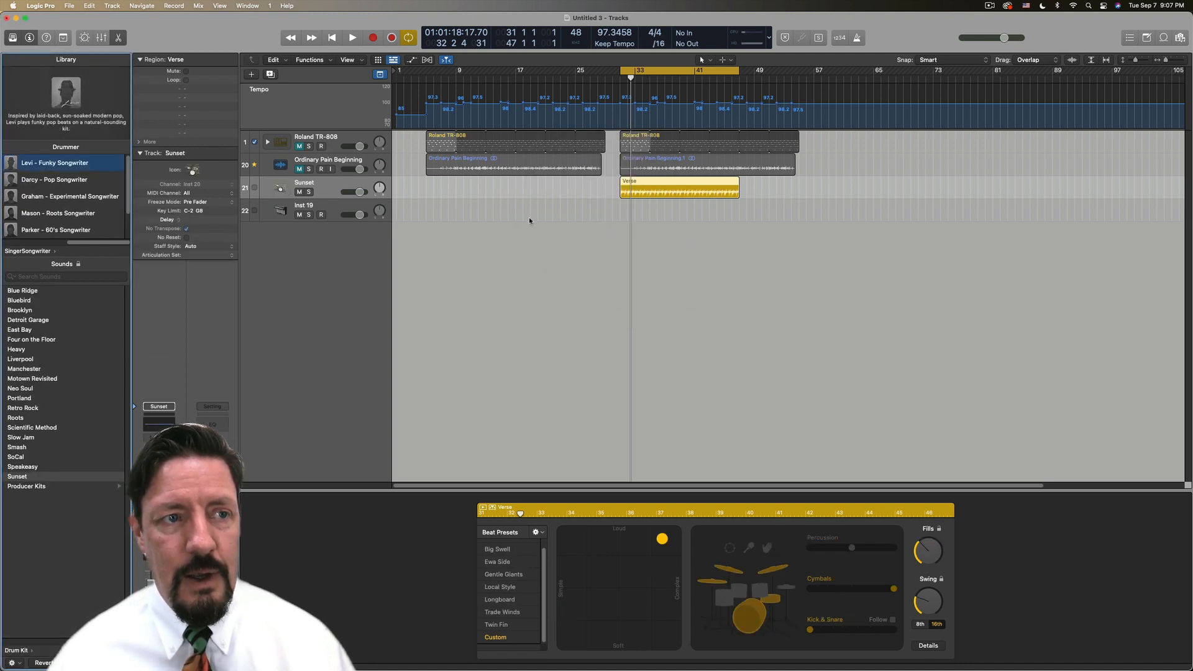
Make Levi's Verse beat simpler and slightly softer, and set the Sunset track to follow the groove track.
{"action": "left_click_drag", "start_coordinate": [661, 541], "coordinate": [579, 550]}
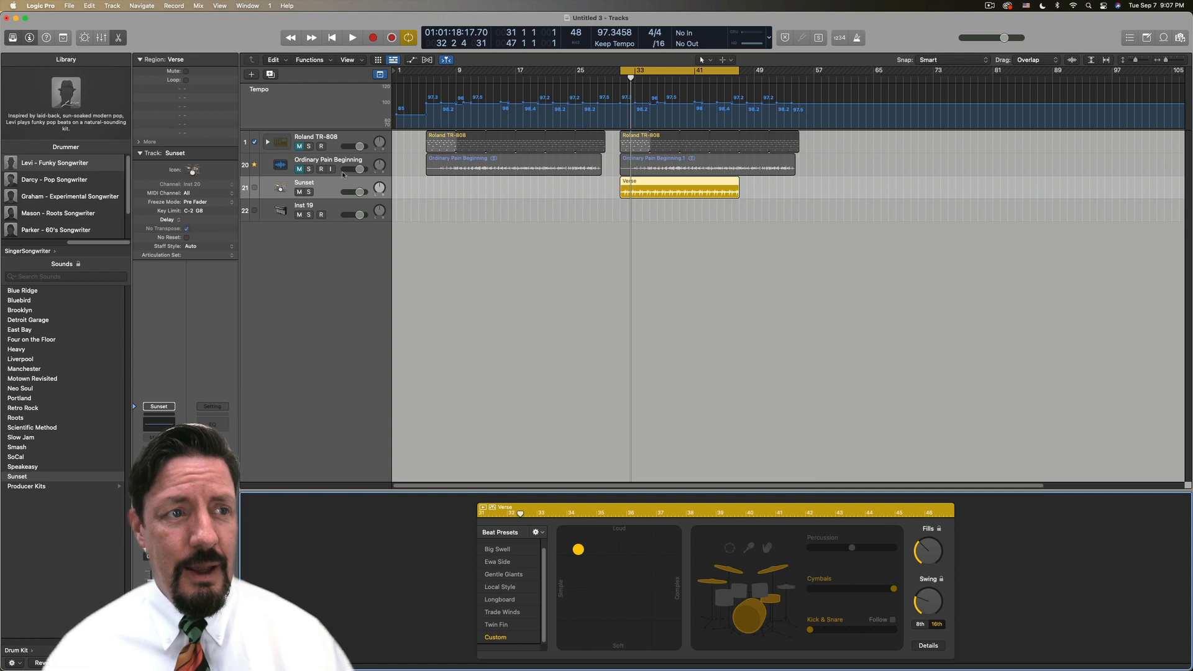
{"action": "left_click", "coordinate": [255, 189]}
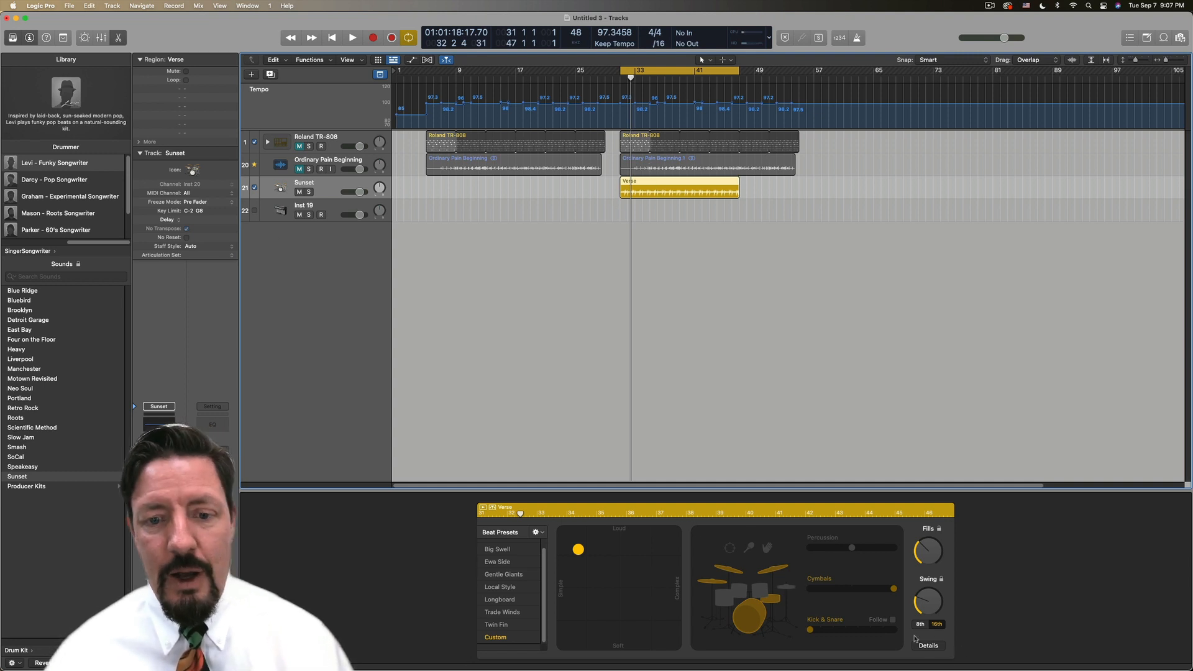
Make the Verse drummer's kick and snare follow the Ordinary Pain Beginning track.
{"action": "left_click", "coordinate": [892, 620]}
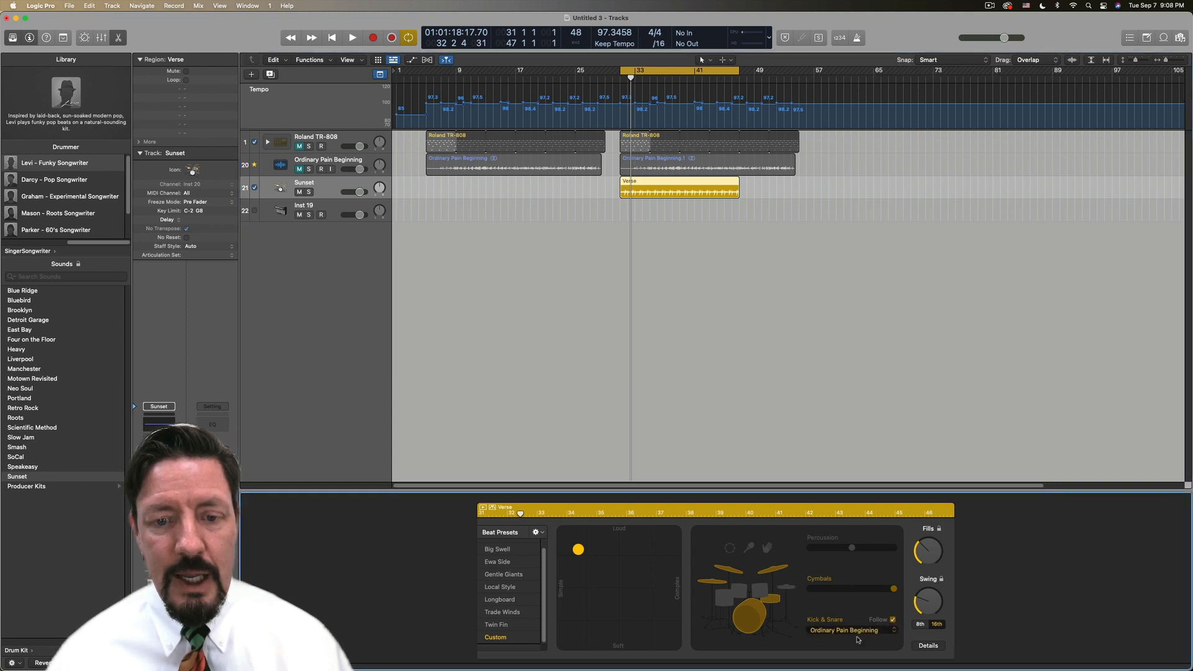
{"action": "left_click", "coordinate": [857, 638]}
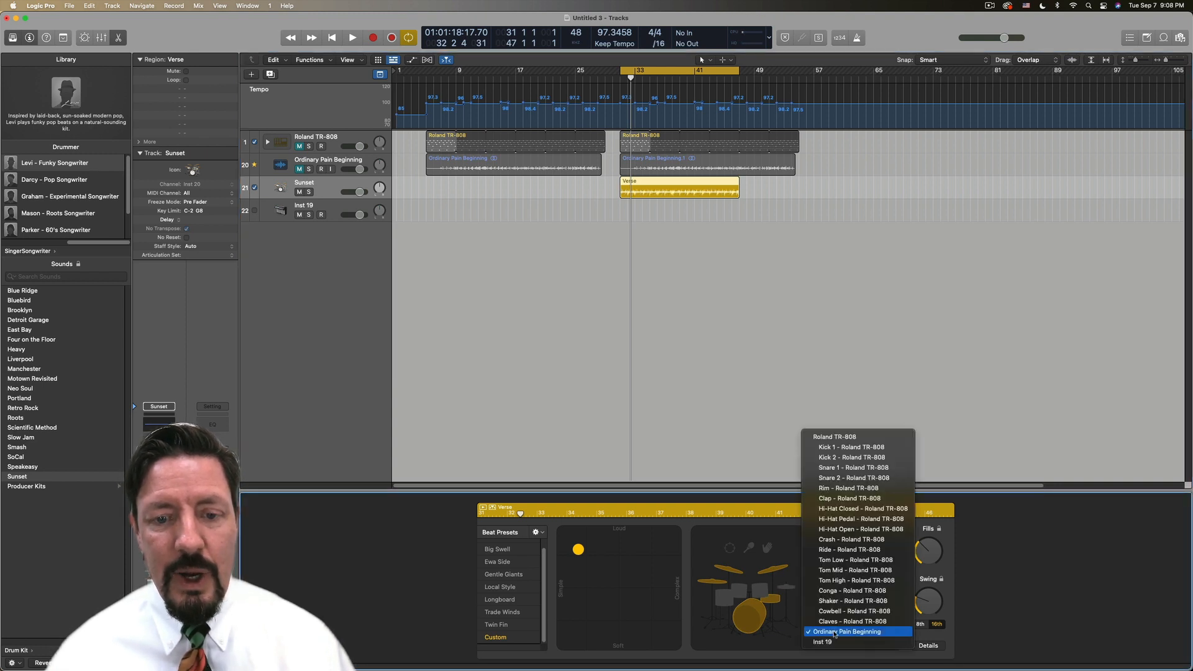
{"action": "left_click", "coordinate": [940, 639]}
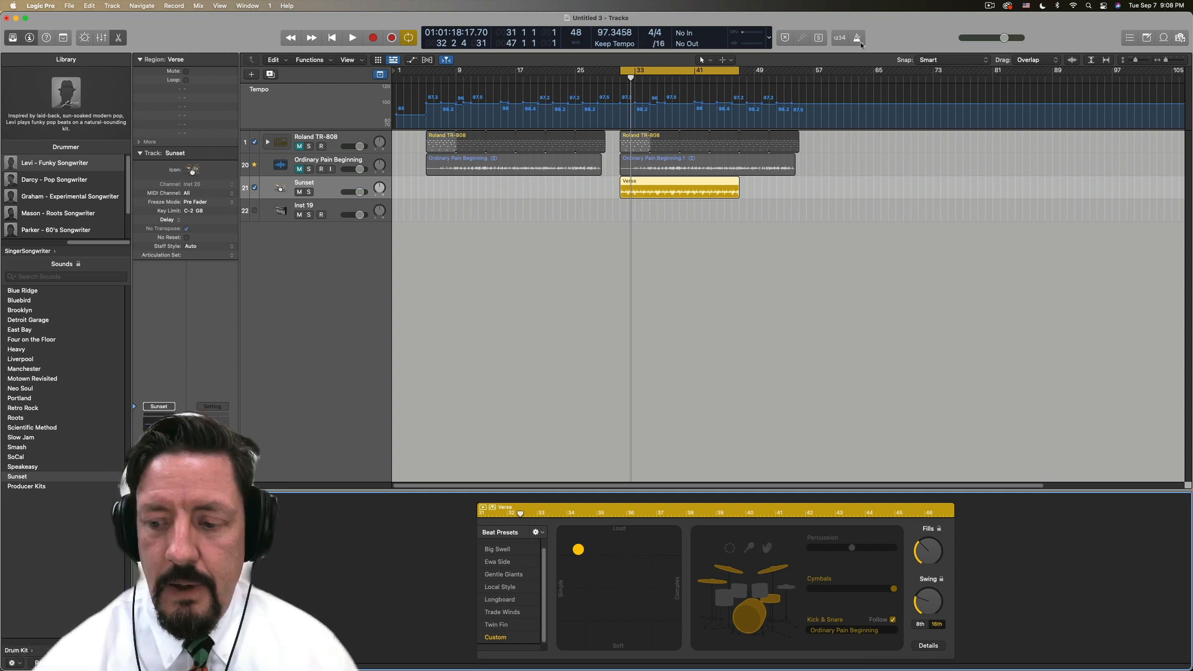
Audition Levi's Verse beat while raising its 16th-note swing well above the halfway mark, and stop playback.
{"action": "key", "text": "space"}
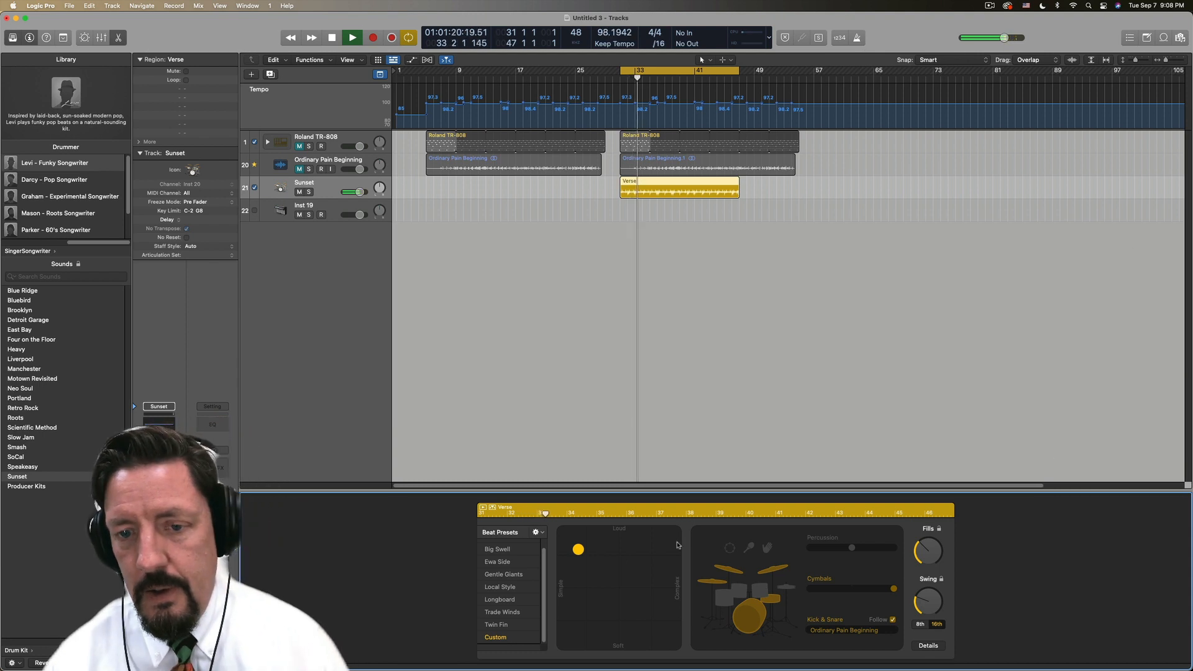
{"action": "mouse_move", "coordinate": [930, 615]}
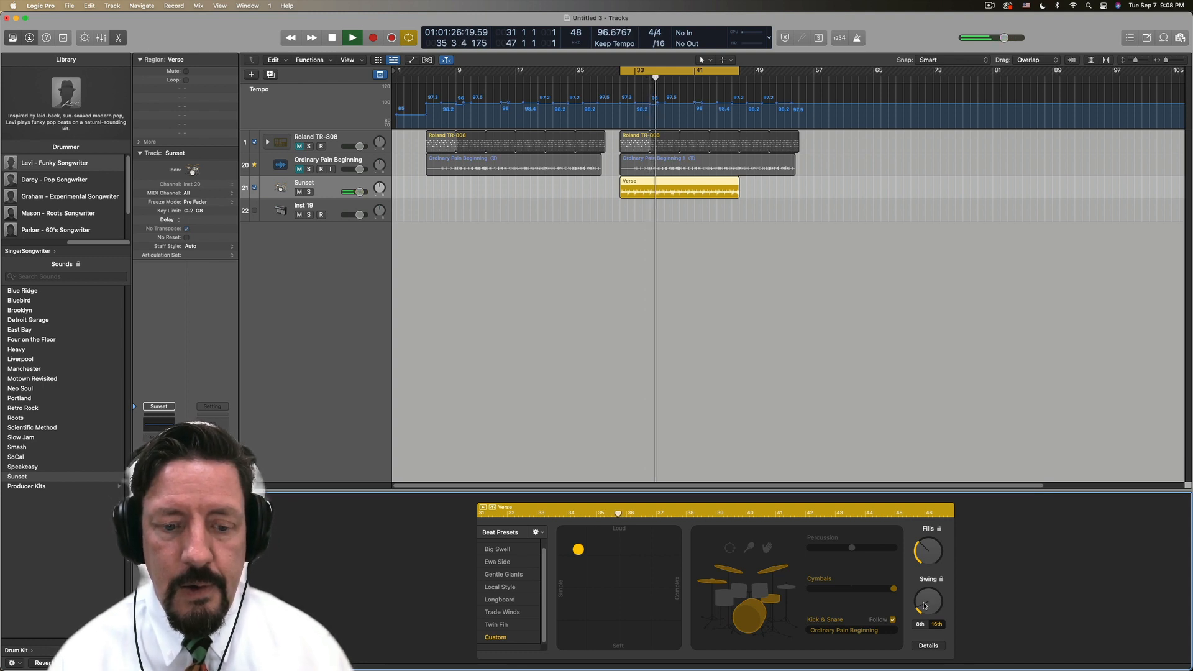
{"action": "left_click_drag", "start_coordinate": [925, 606], "coordinate": [925, 564]}
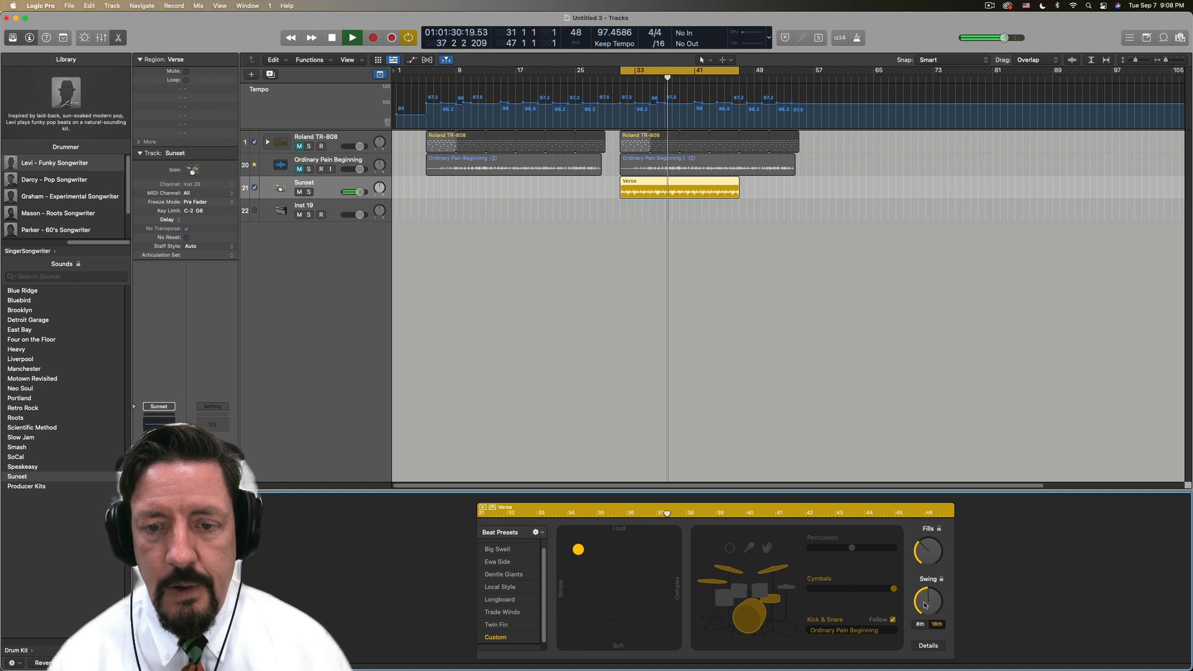
{"action": "left_click_drag", "start_coordinate": [926, 605], "coordinate": [924, 587]}
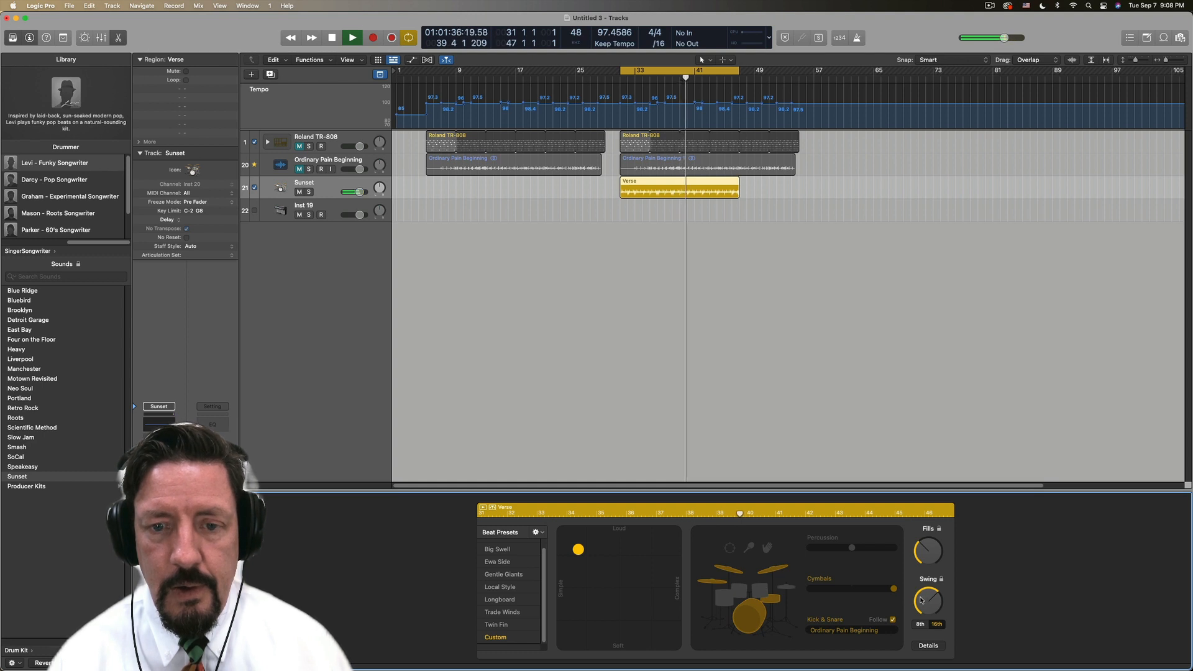
{"action": "left_click_drag", "start_coordinate": [922, 600], "coordinate": [920, 593]}
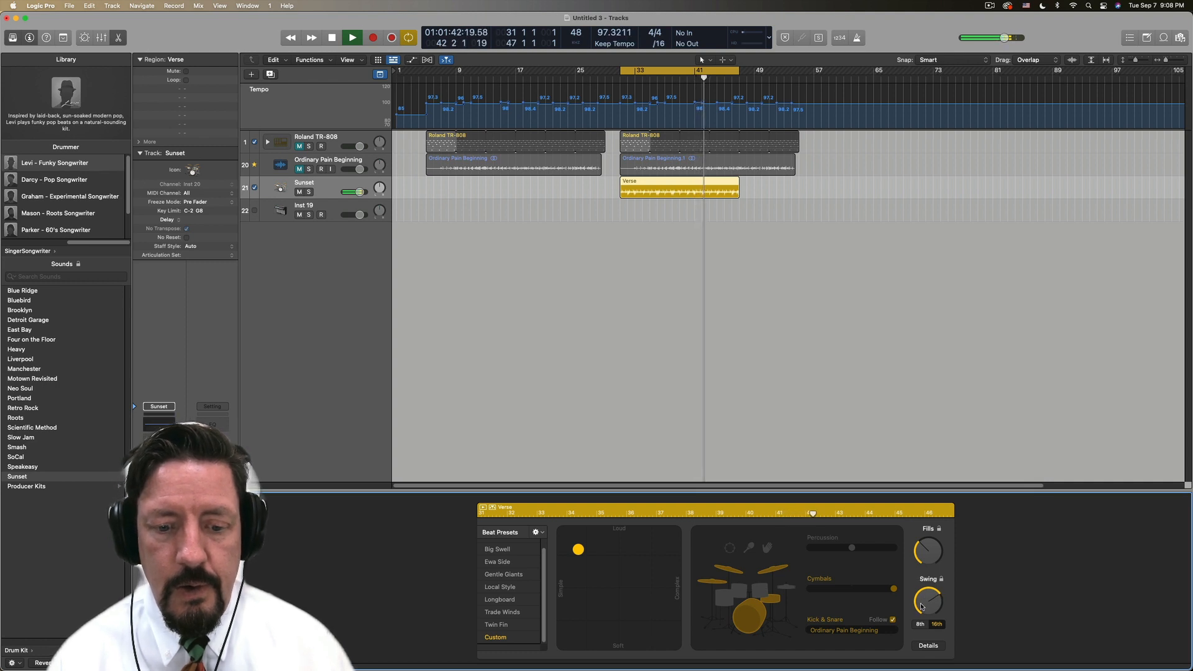
{"action": "key", "text": "space"}
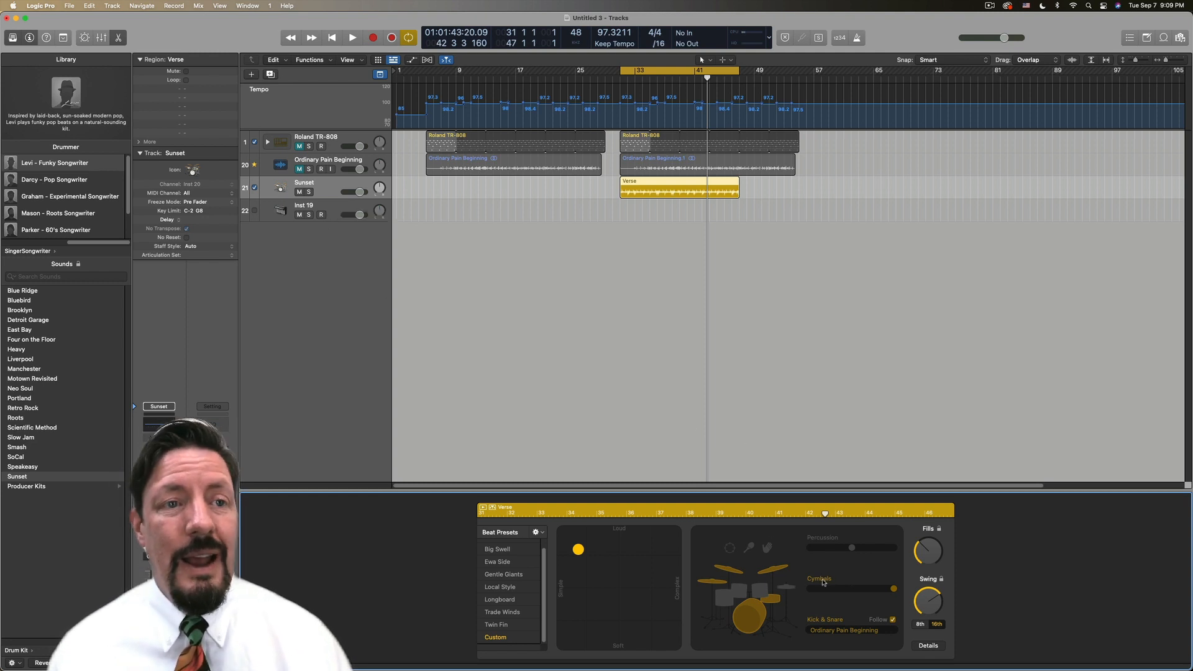
Set the Verse drummer's Feel slightly toward Pull in the performance details, and return to the drum kit view.
{"action": "left_click", "coordinate": [927, 646]}
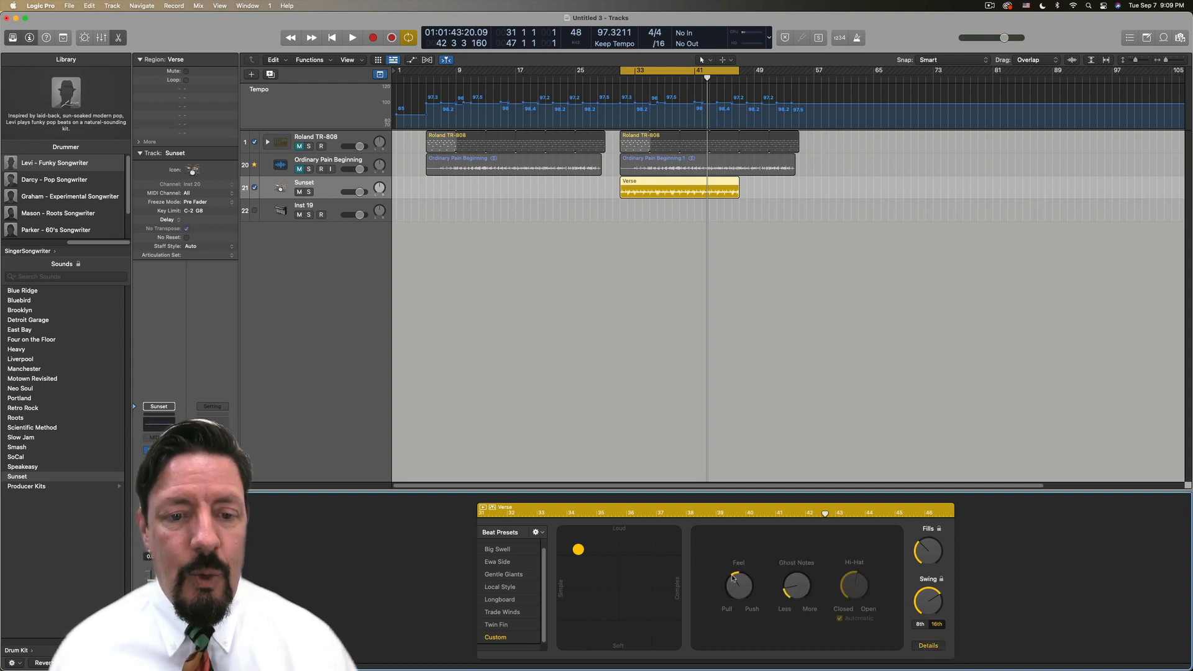
{"action": "mouse_move", "coordinate": [734, 579]}
{"action": "left_mouse_down"}
{"action": "mouse_move", "coordinate": [724, 545]}
{"action": "mouse_move", "coordinate": [734, 615]}
{"action": "mouse_move", "coordinate": [723, 541]}
{"action": "mouse_move", "coordinate": [722, 579]}
{"action": "left_mouse_up"}
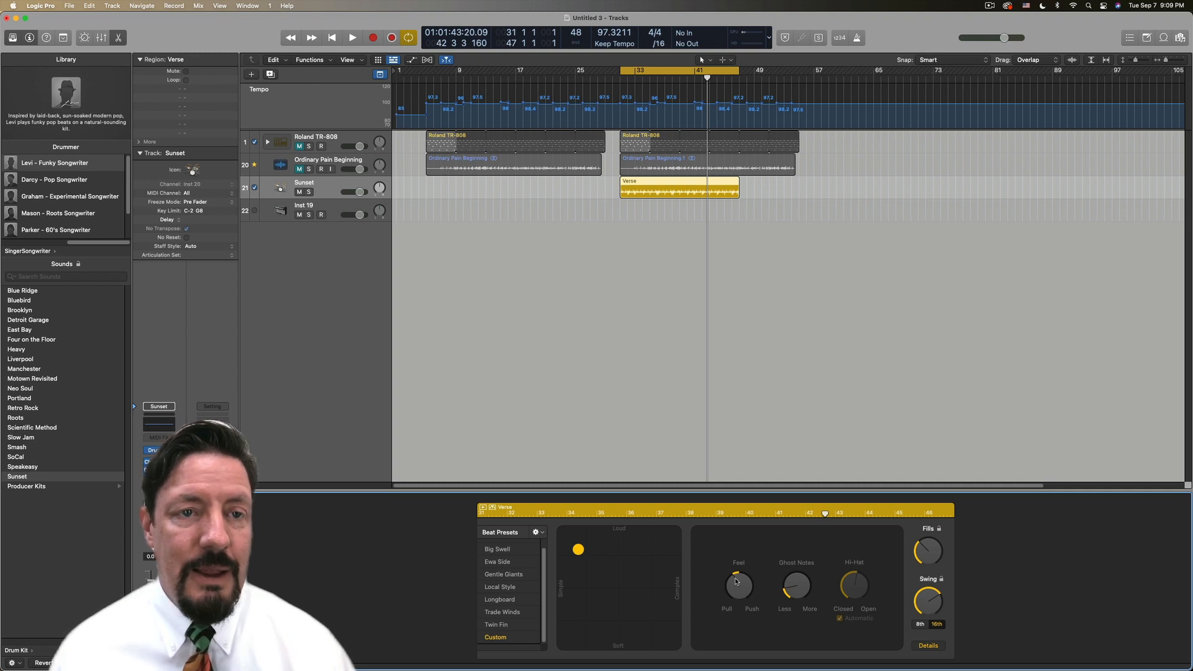
{"action": "left_click", "coordinate": [927, 646]}
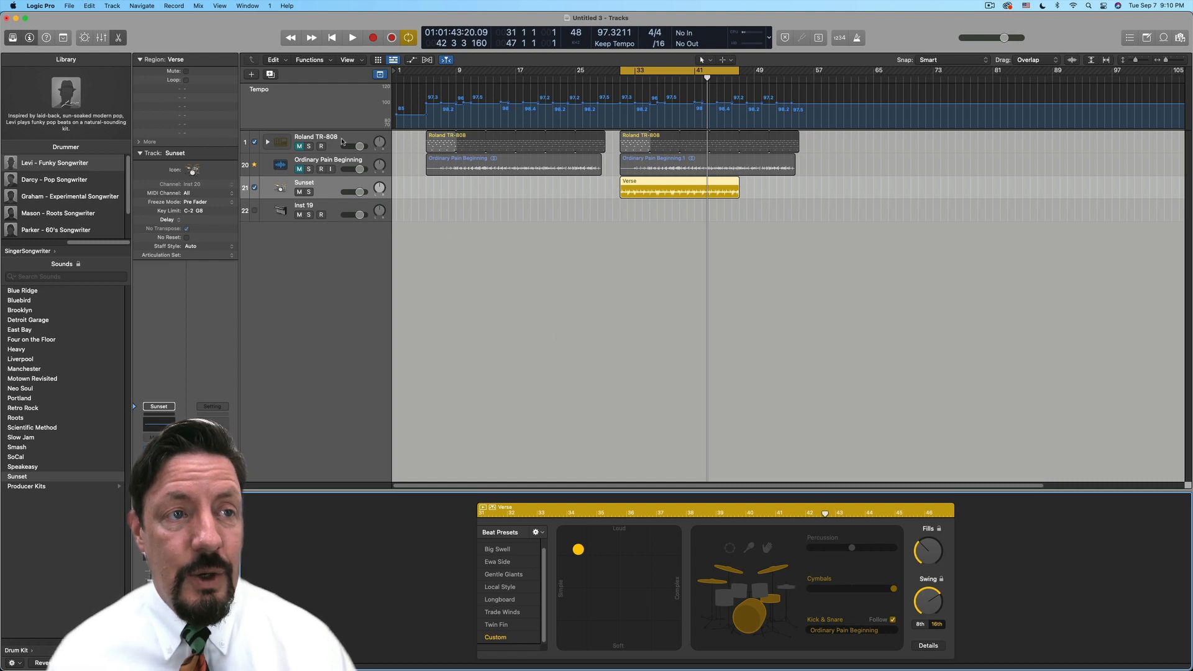
Open the second Roland TR-808 region in the Step Sequencer and examine its pattern settings, including swing.
{"action": "double_click", "coordinate": [635, 132]}
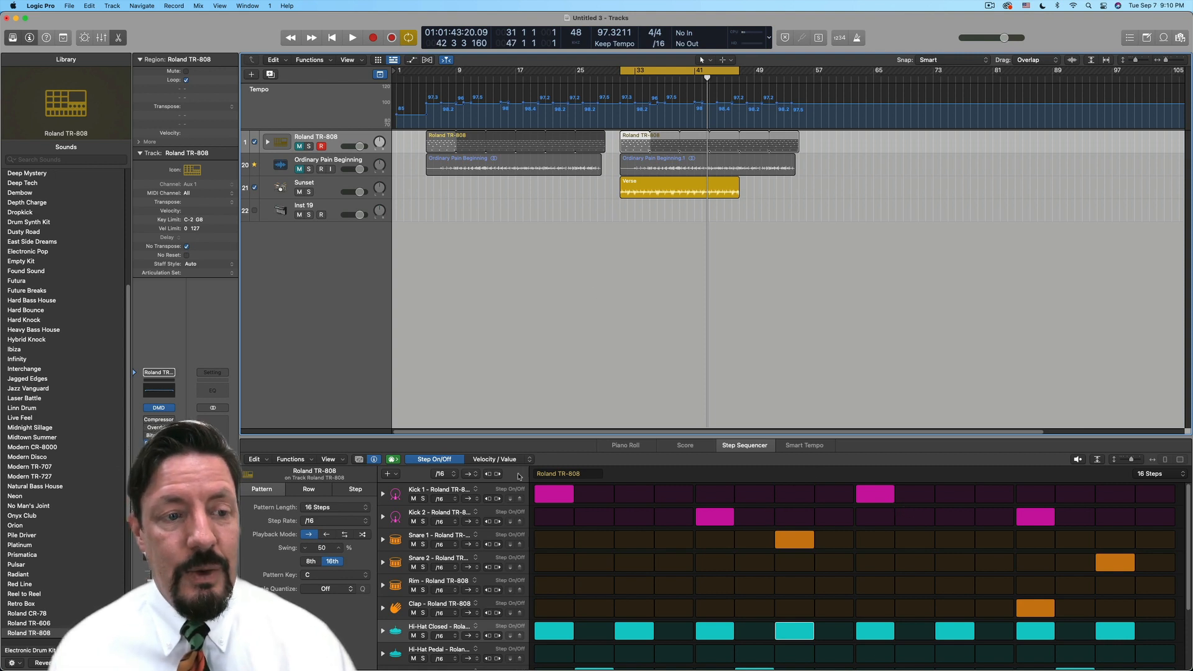
{"action": "left_click", "coordinate": [374, 460]}
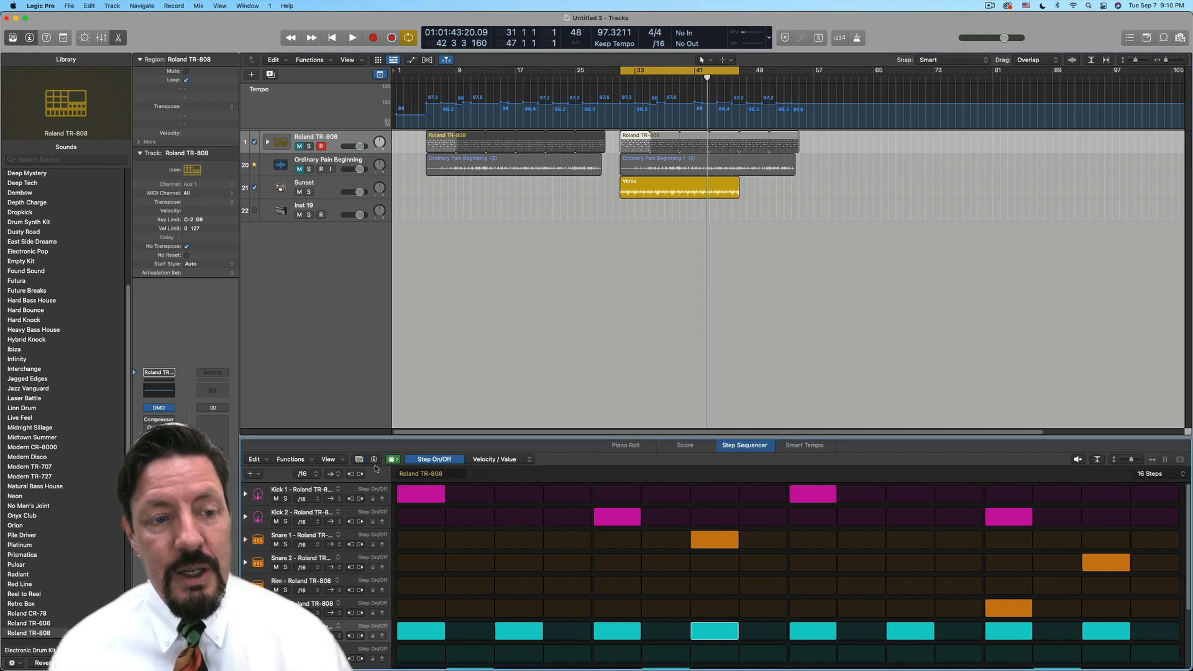
{"action": "left_click", "coordinate": [374, 460]}
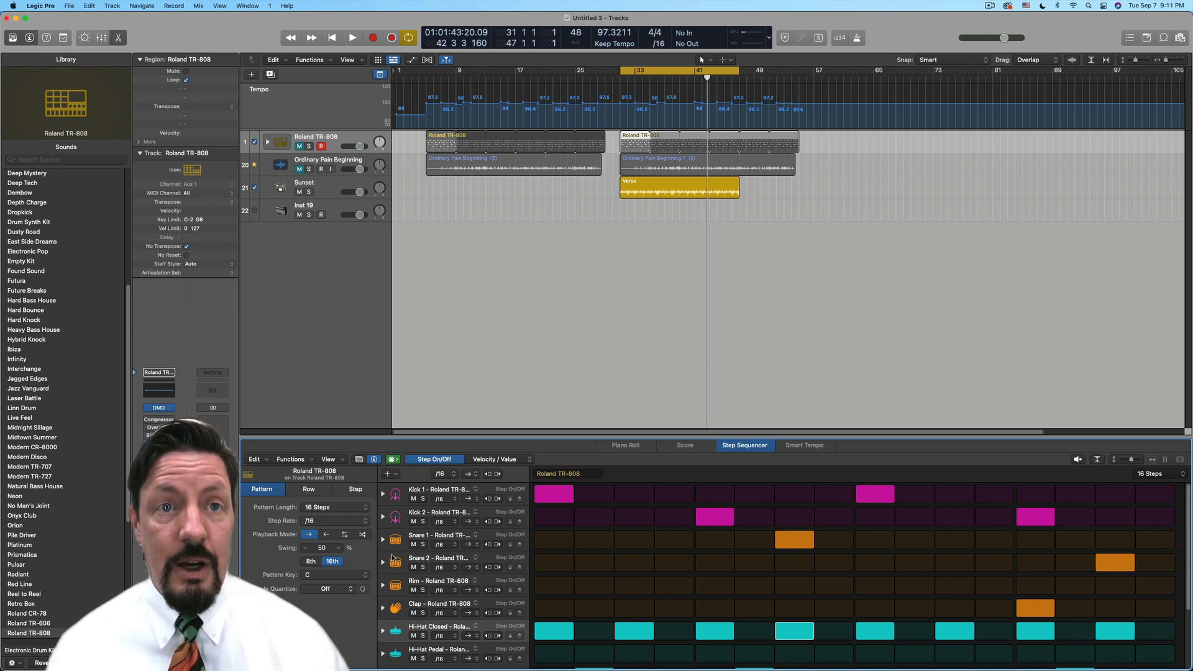
Review the available Smart Tempo project modes, leaving the mode on Keep Project Tempo.
{"action": "left_click", "coordinate": [625, 45]}
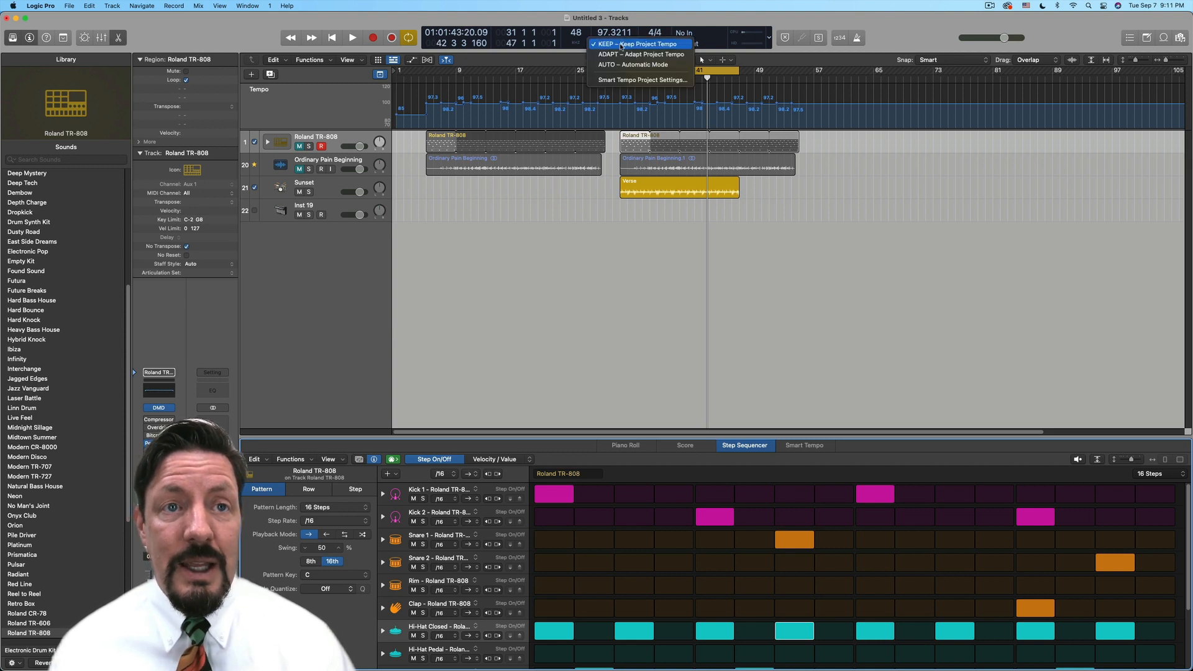
{"action": "left_click", "coordinate": [646, 23]}
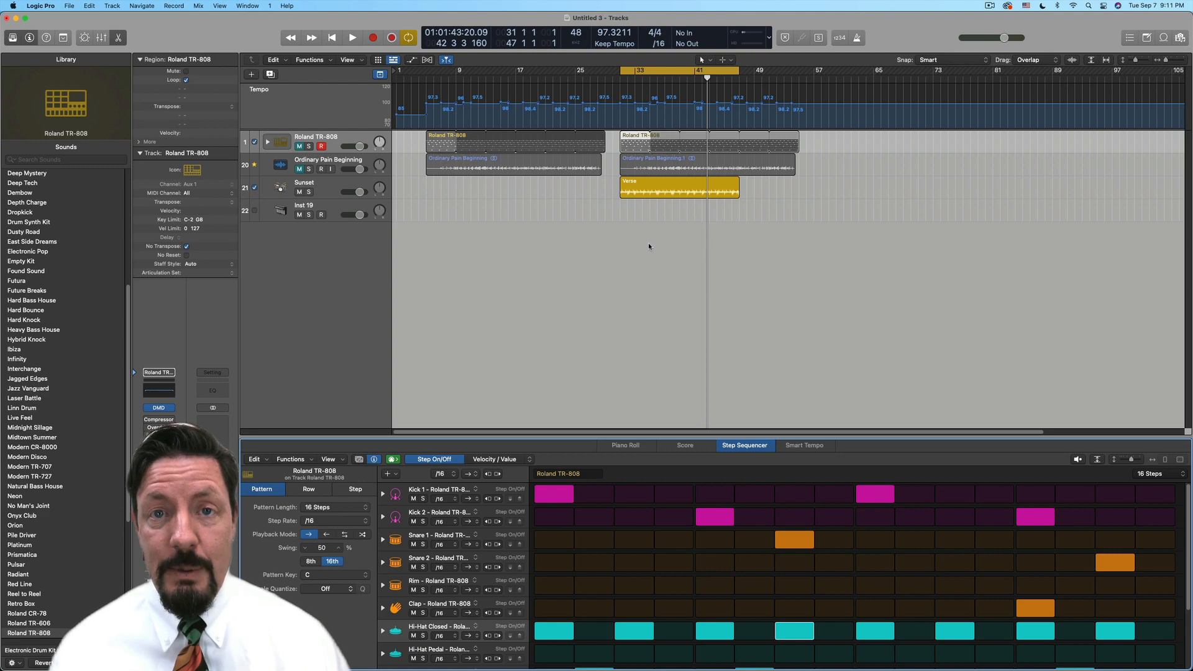